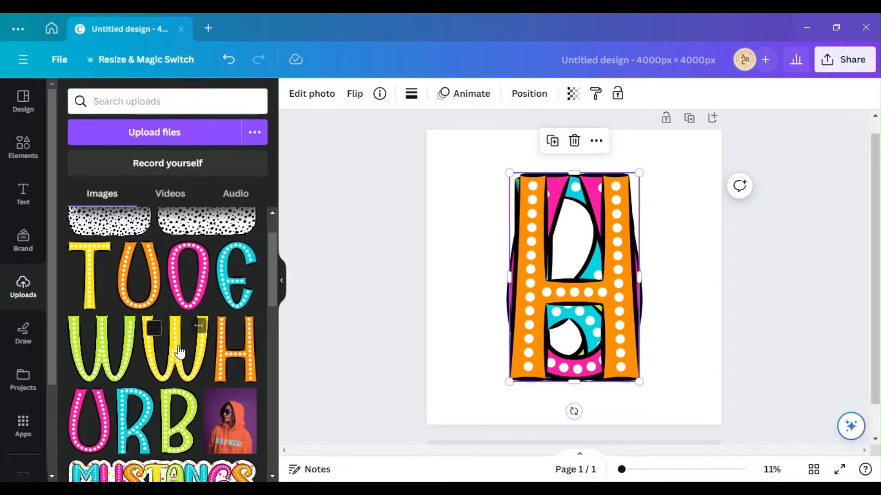
# Add the uploaded yellow W, turquoise E, pink O, orange U and yellow T letter images to the page.
pyautogui.click(178, 353)
pyautogui.click(237, 288)
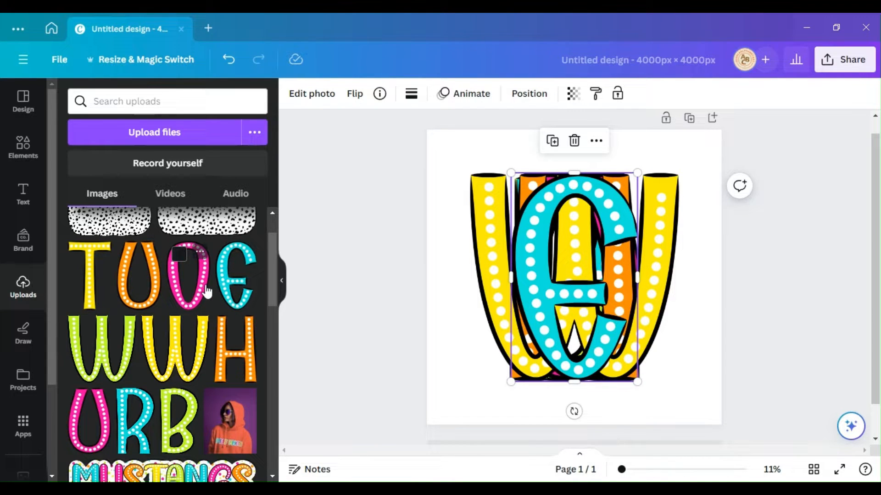
pyautogui.click(189, 289)
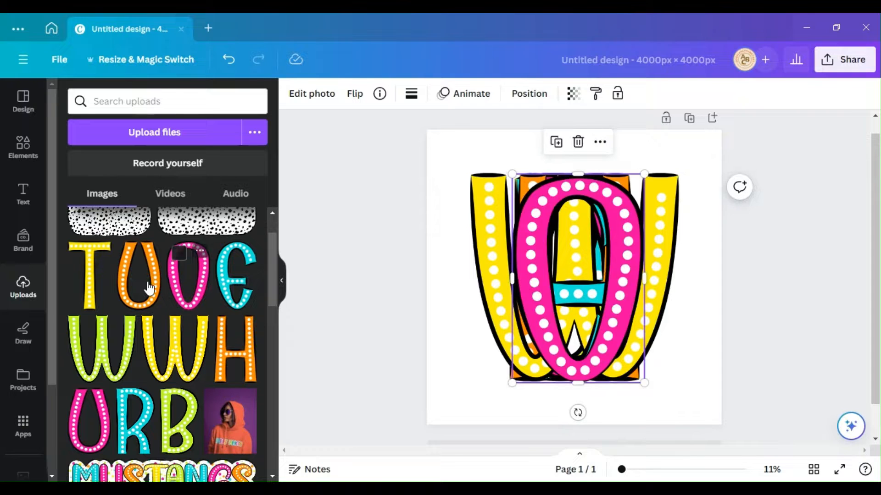
pyautogui.click(132, 281)
pyautogui.click(99, 281)
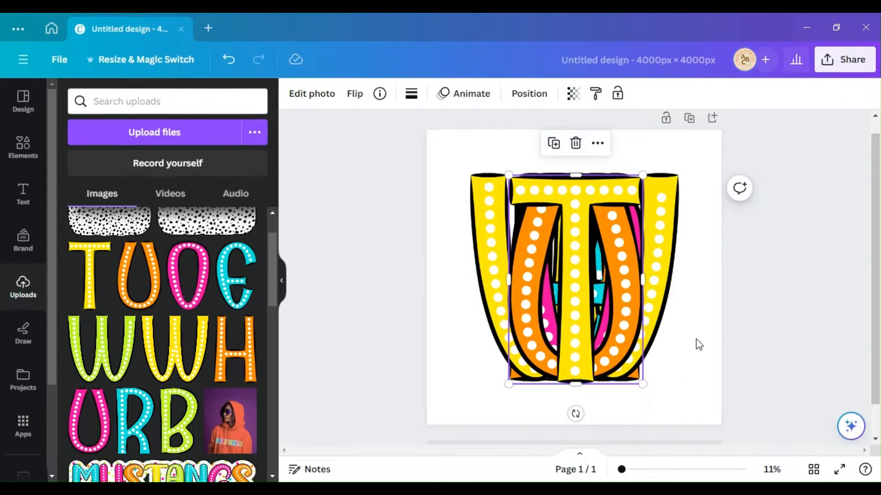
# Scale the whole stack of letters down together and move it to the page's upper-left corner.
pyautogui.moveTo(697, 262); pyautogui.dragTo(353, 344)
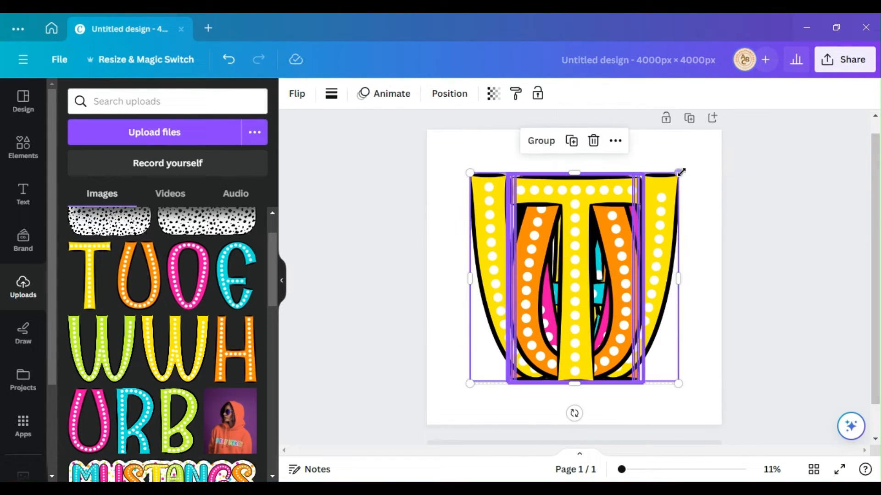
pyautogui.moveTo(681, 172); pyautogui.dragTo(523, 326)
pyautogui.moveTo(479, 354); pyautogui.dragTo(622, 275)
pyautogui.click(555, 244)
# Pull the individual letters out of the stack and line them up across the page to spell WE OUT.
pyautogui.click(468, 188)
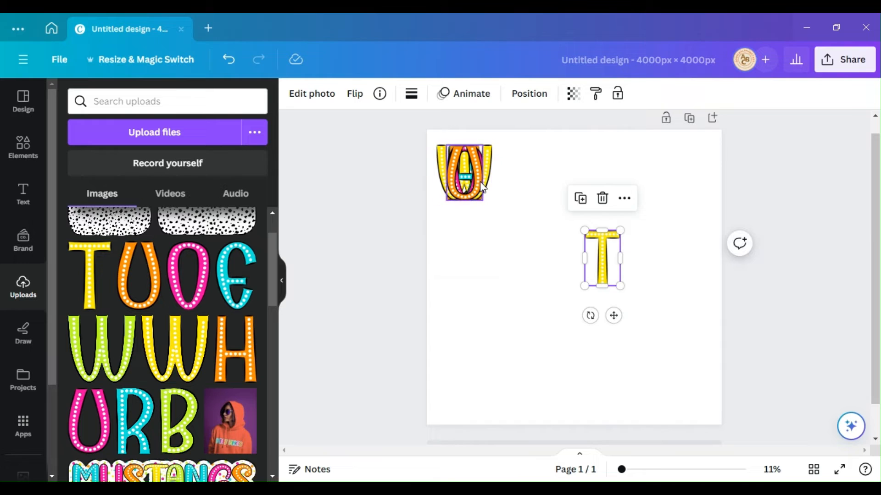
pyautogui.moveTo(479, 185); pyautogui.dragTo(601, 274)
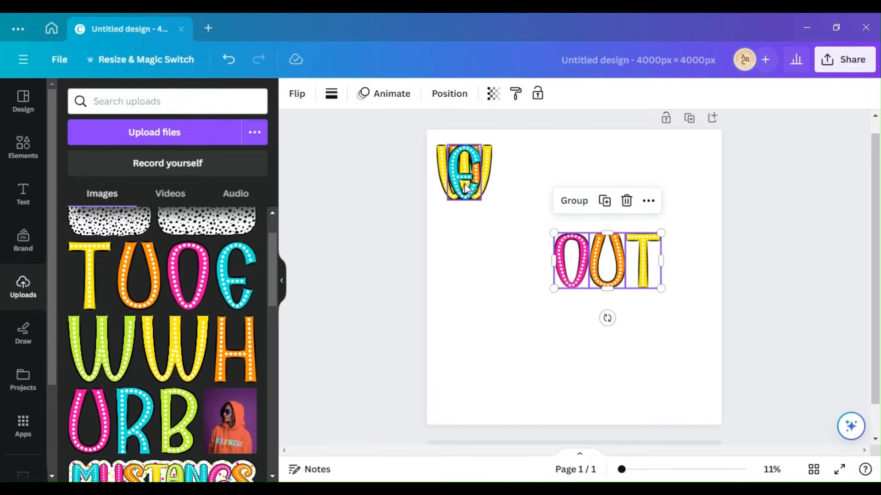
pyautogui.moveTo(466, 188); pyautogui.dragTo(523, 276)
pyautogui.moveTo(475, 184); pyautogui.dragTo(491, 272)
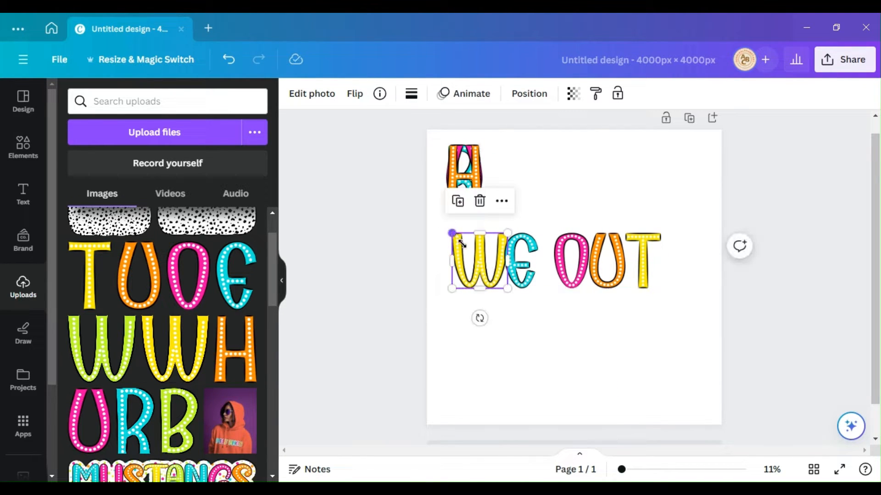
pyautogui.moveTo(452, 233); pyautogui.dragTo(452, 234)
pyautogui.click(592, 300)
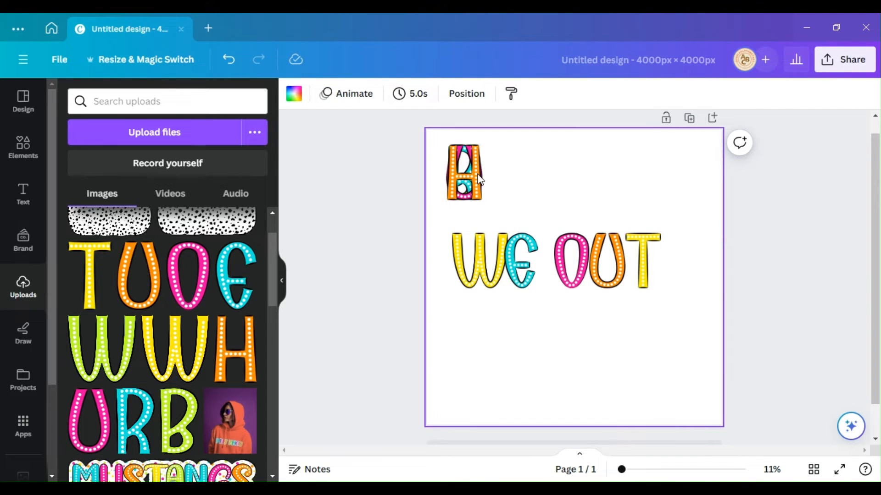
# Arrange the remaining H, U, R and B letters side by side above WE OUT to spell BRUH.
pyautogui.moveTo(465, 174); pyautogui.dragTo(601, 202)
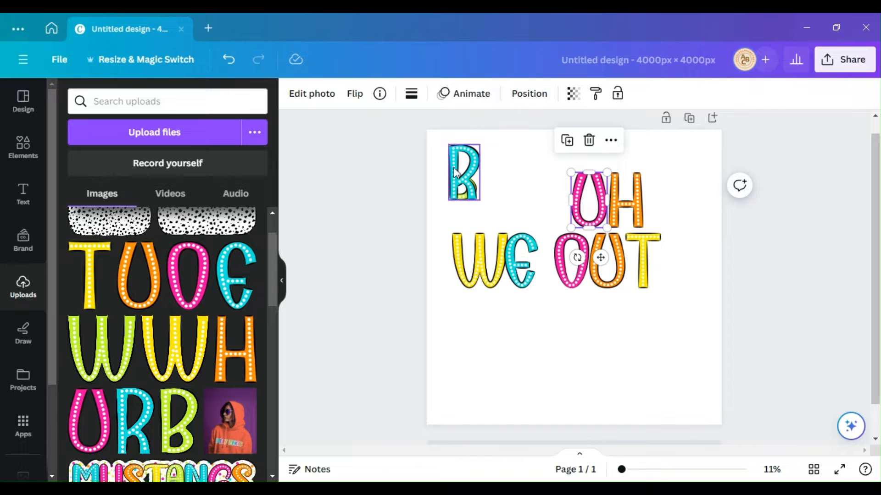
pyautogui.moveTo(464, 176); pyautogui.dragTo(563, 200)
pyautogui.moveTo(460, 171); pyautogui.dragTo(520, 203)
pyautogui.moveTo(474, 158); pyautogui.dragTo(666, 229)
pyautogui.moveTo(628, 198); pyautogui.dragTo(618, 199)
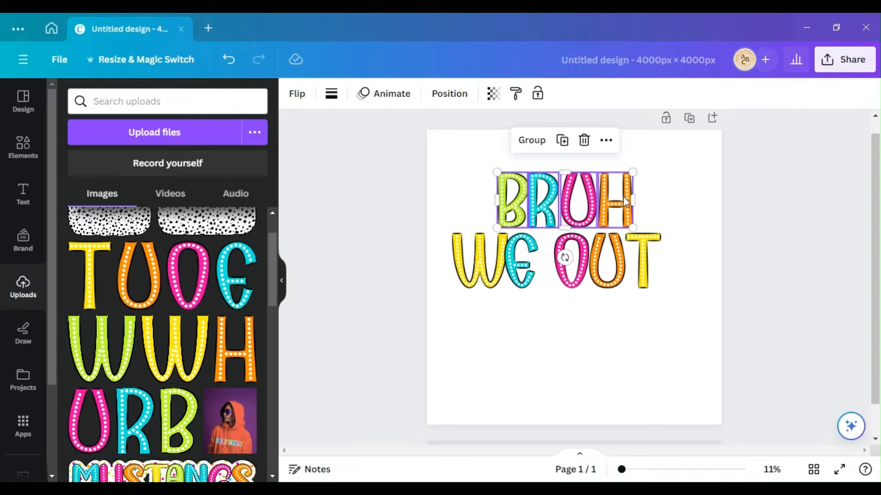
# Space the BRUH letters evenly and shift the word slightly left so it sits centred above WE OUT.
pyautogui.rightClick(621, 200)
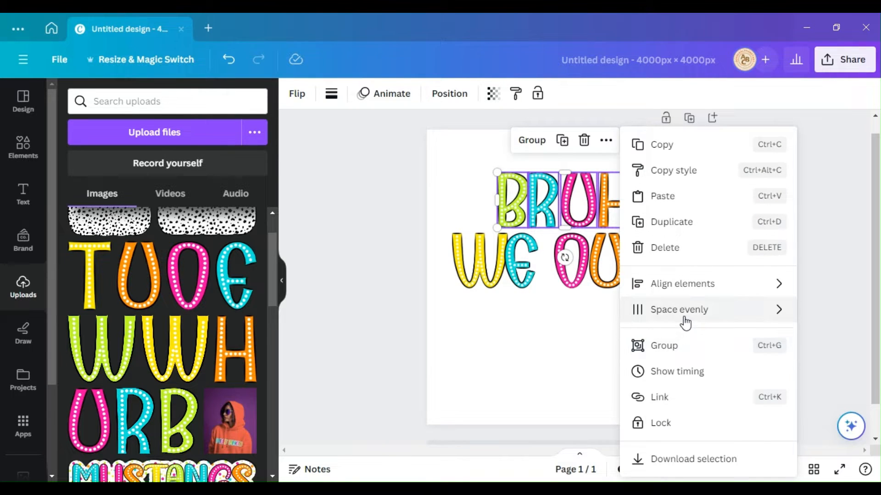
pyautogui.moveTo(685, 323)
pyautogui.click(753, 312)
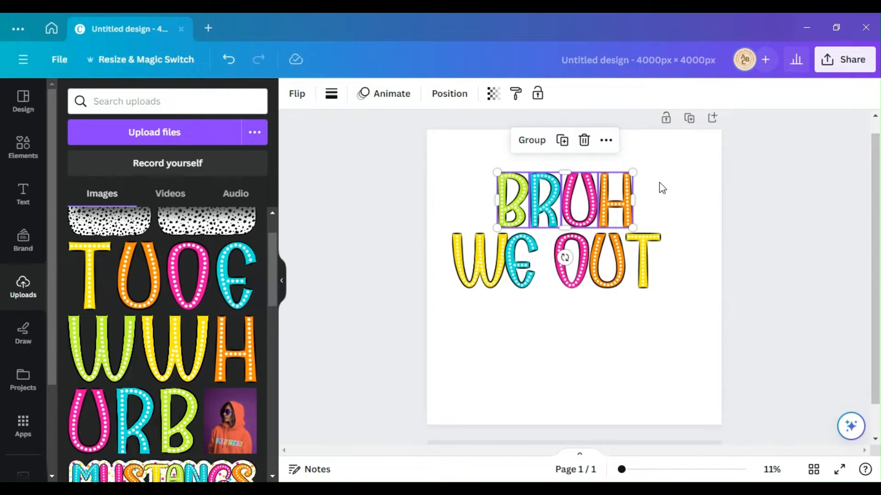
pyautogui.moveTo(577, 208); pyautogui.dragTo(566, 210)
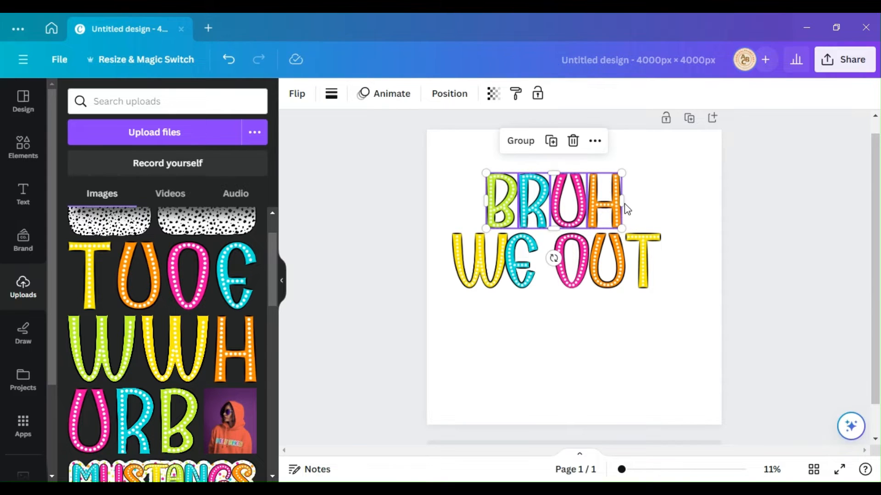
pyautogui.click(680, 202)
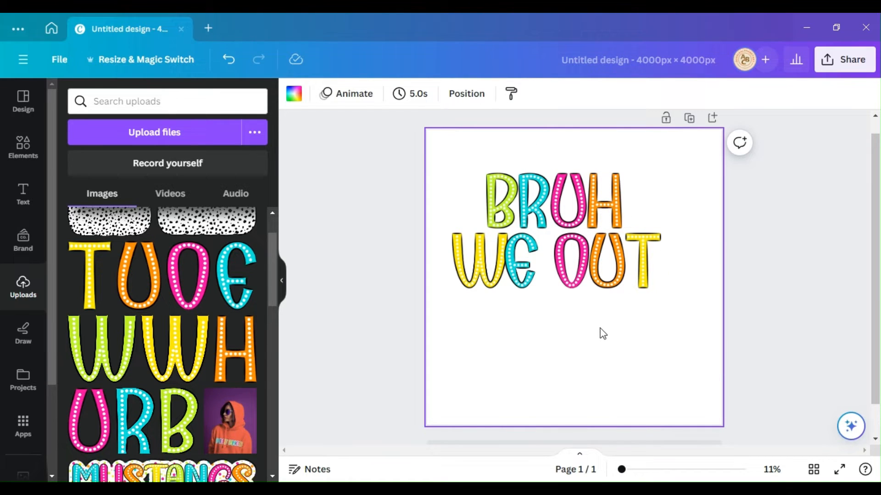
# Add a second page, place the first black-and-white spotted background image on it and enlarge it.
pyautogui.click(713, 119)
pyautogui.scroll(2, 181, 256)
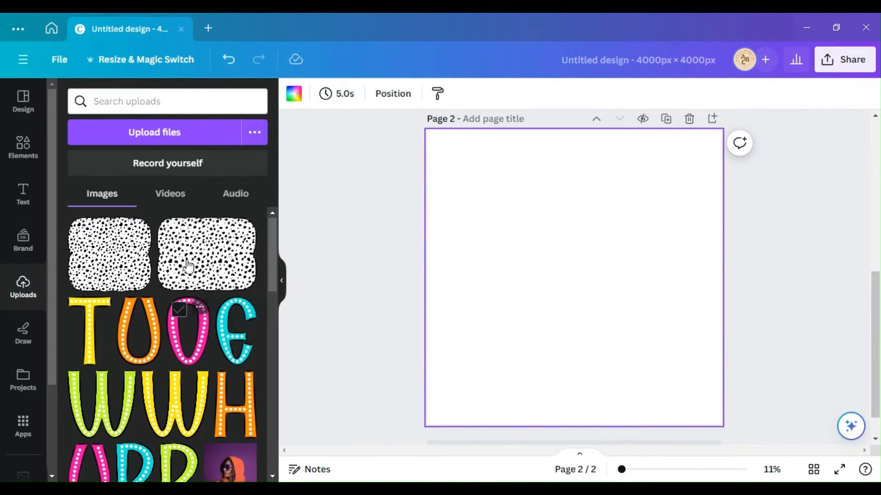
pyautogui.click(118, 245)
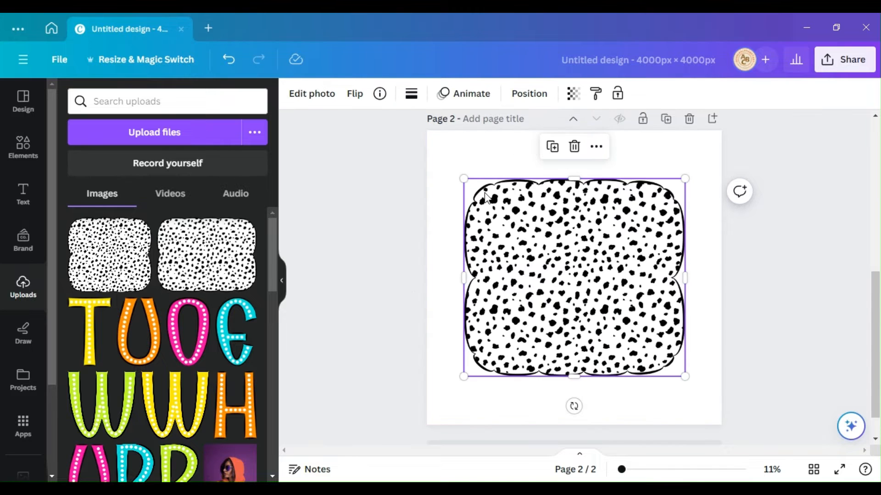
pyautogui.moveTo(469, 179); pyautogui.dragTo(456, 167)
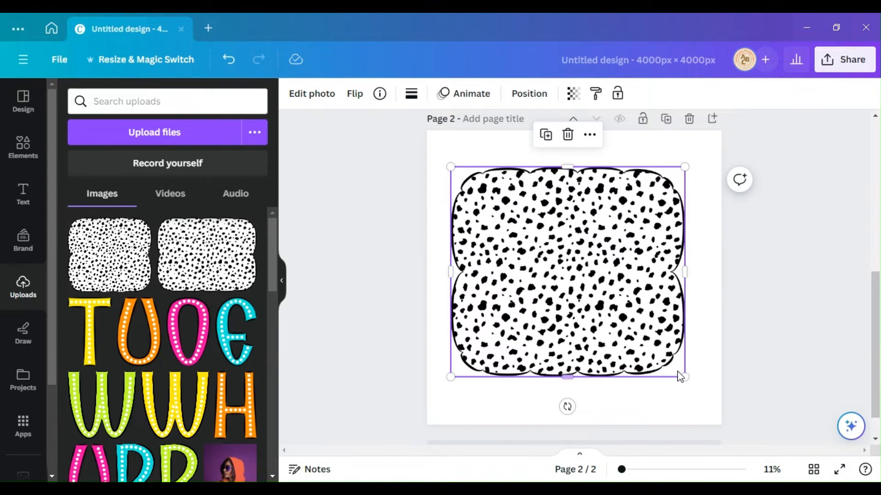
pyautogui.moveTo(684, 376)
pyautogui.mouseDown()
pyautogui.moveTo(581, 249)
pyautogui.moveTo(691, 385)
pyautogui.moveTo(674, 374)
pyautogui.mouseUp()
pyautogui.click(703, 287)
# Copy the four BRUH letters from page 1 and paste them onto page 2.
pyautogui.scroll(5, 613, 287)
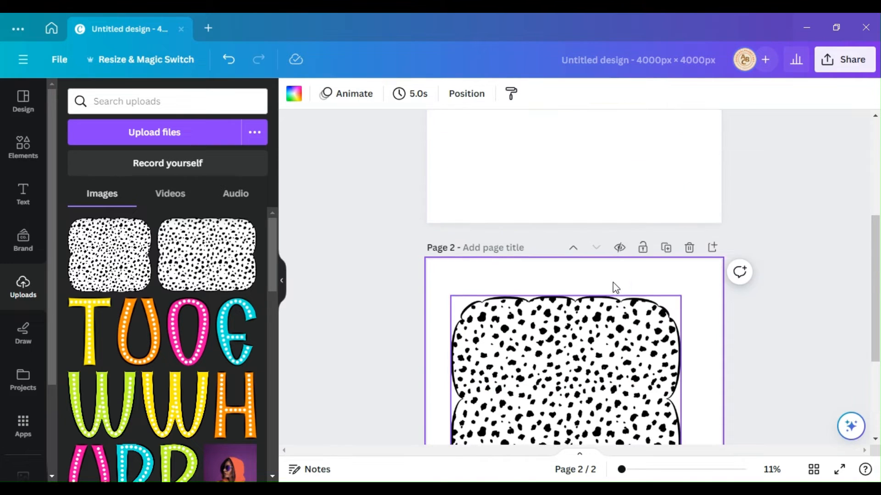
pyautogui.scroll(2, 614, 286)
pyautogui.moveTo(649, 210); pyautogui.dragTo(539, 208)
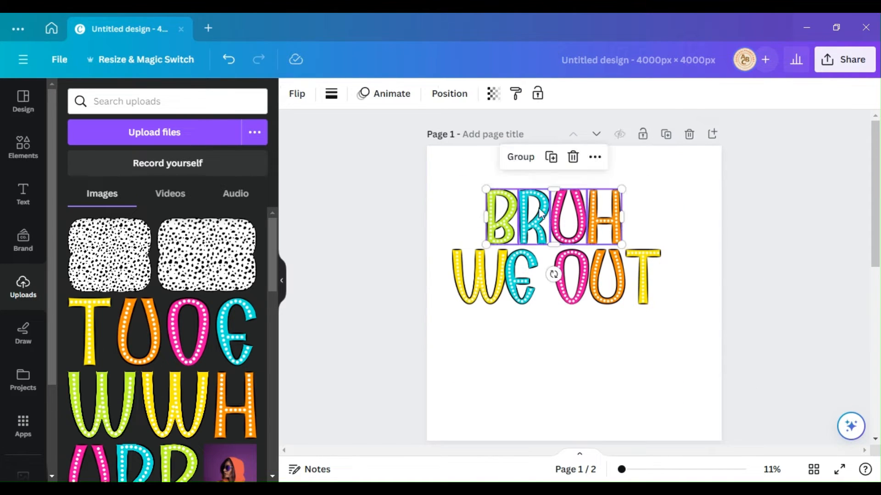
pyautogui.rightClick(545, 212)
pyautogui.click(585, 171)
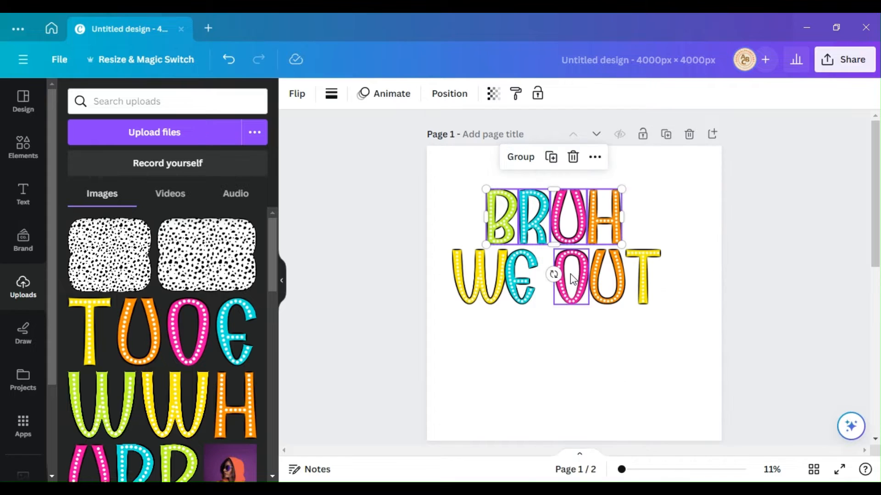
pyautogui.scroll(-5, 570, 273)
pyautogui.scroll(-2, 569, 275)
pyautogui.click(561, 255)
pyautogui.rightClick(561, 255)
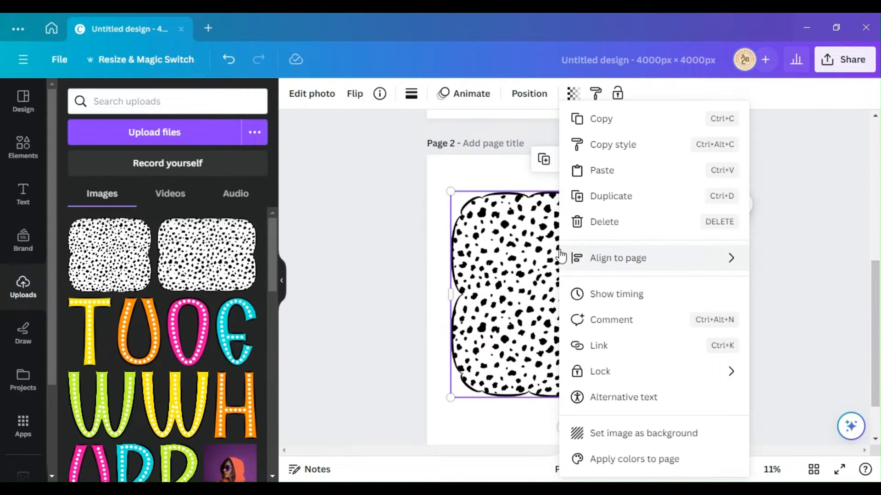
pyautogui.moveTo(575, 259)
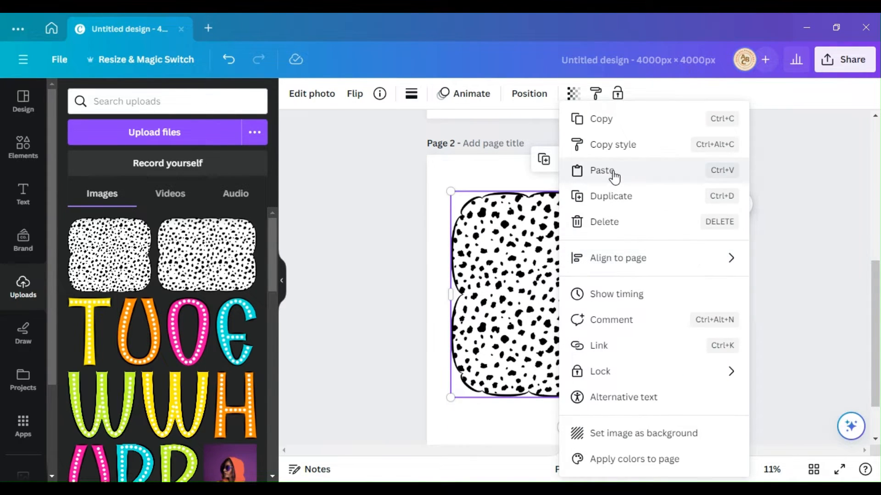
pyautogui.click(607, 171)
# Enlarge the pasted BRUH letters and centre them on the upper half of the spotted background.
pyautogui.moveTo(574, 244); pyautogui.dragTo(557, 239)
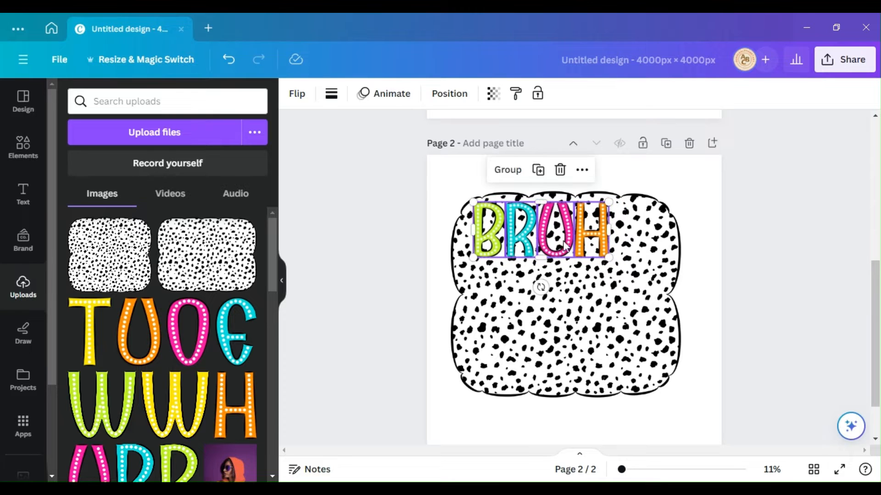
pyautogui.moveTo(627, 273); pyautogui.dragTo(662, 288)
pyautogui.moveTo(629, 240); pyautogui.dragTo(624, 241)
# Group the five WE OUT letters on page 1.
pyautogui.scroll(5, 668, 248)
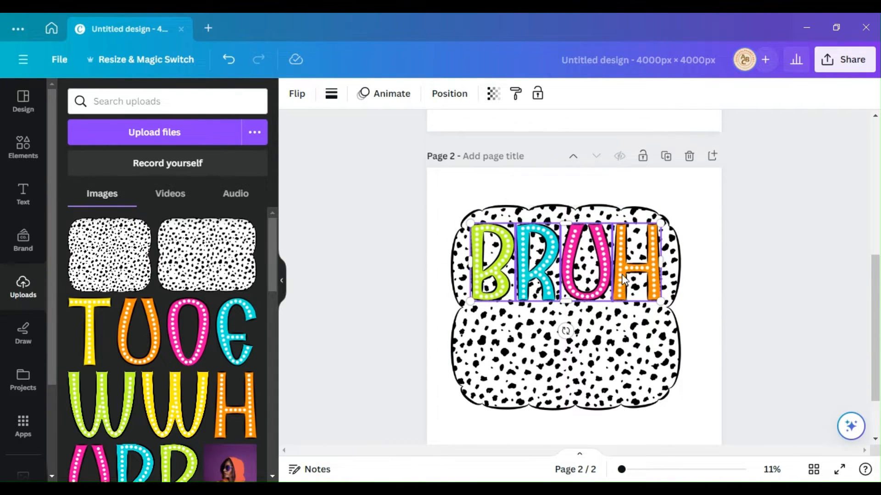
pyautogui.moveTo(622, 308); pyautogui.dragTo(456, 315)
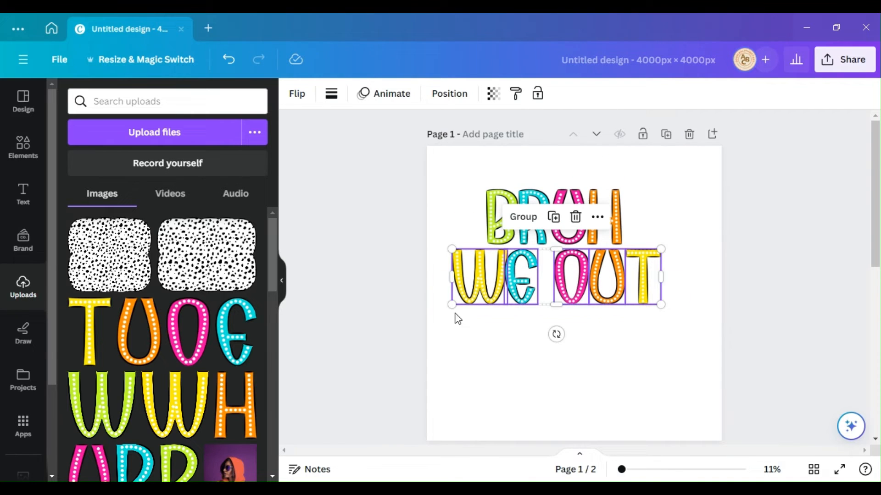
pyautogui.rightClick(518, 283)
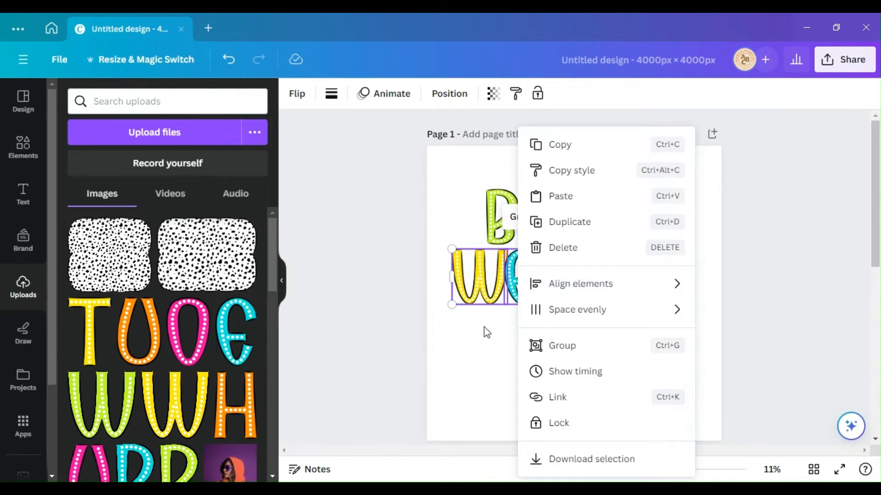
pyautogui.click(454, 364)
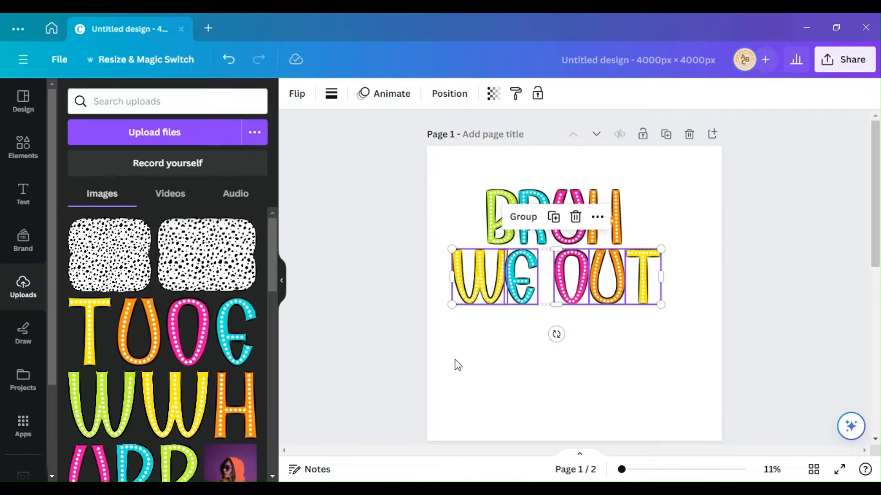
pyautogui.rightClick(570, 288)
pyautogui.moveTo(573, 283)
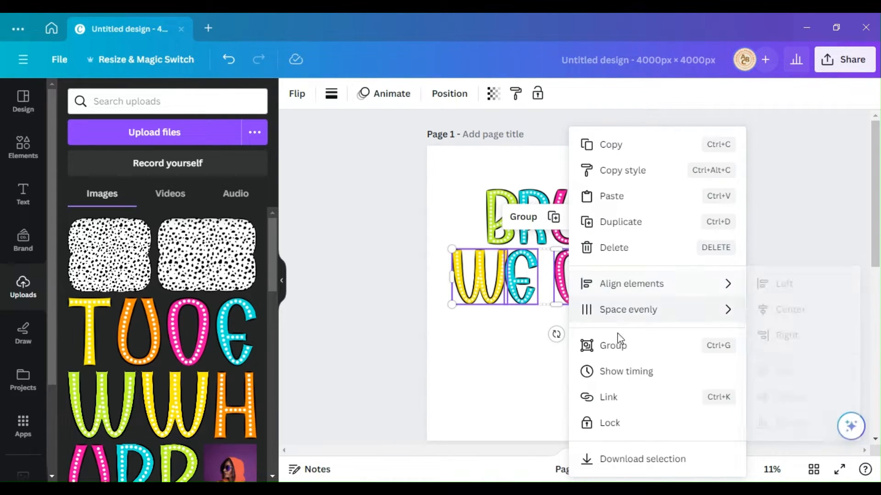
pyautogui.click(613, 346)
# Copy the WE OUT group and paste it onto page 2.
pyautogui.rightClick(570, 282)
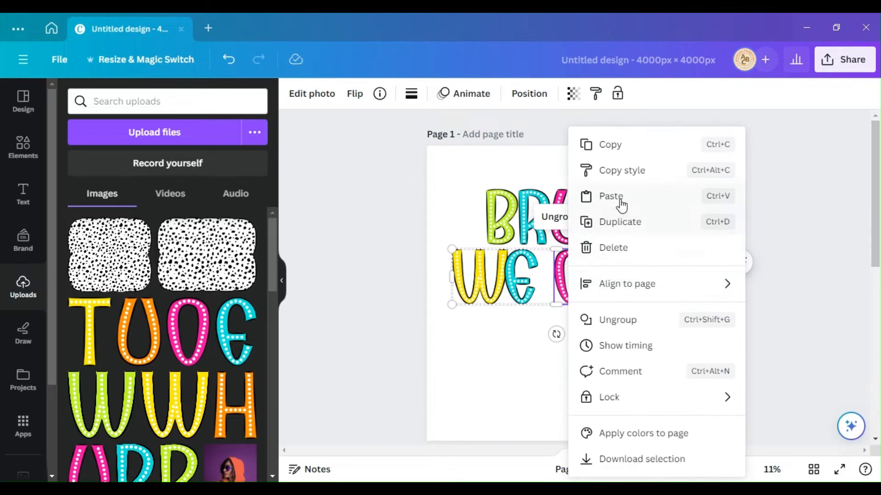
pyautogui.click(610, 145)
pyautogui.scroll(-5, 571, 297)
pyautogui.scroll(-3, 555, 307)
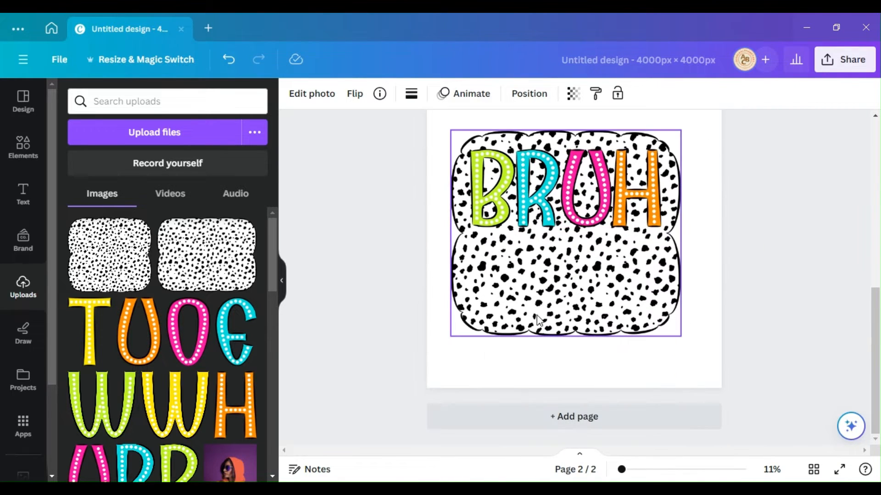
pyautogui.rightClick(533, 274)
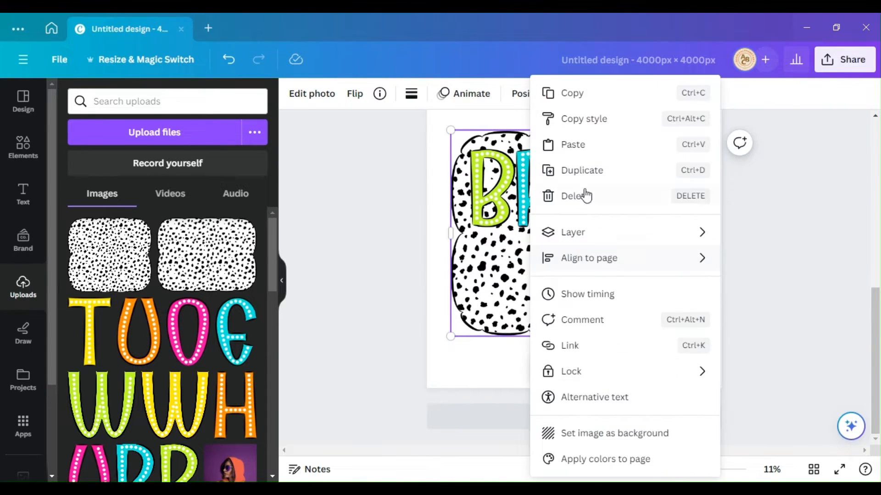
pyautogui.click(583, 146)
# Place the WE OUT group below BRUH on the lower half of the spotted background and enlarge it slightly.
pyautogui.moveTo(572, 252); pyautogui.dragTo(573, 302)
pyautogui.click(230, 61)
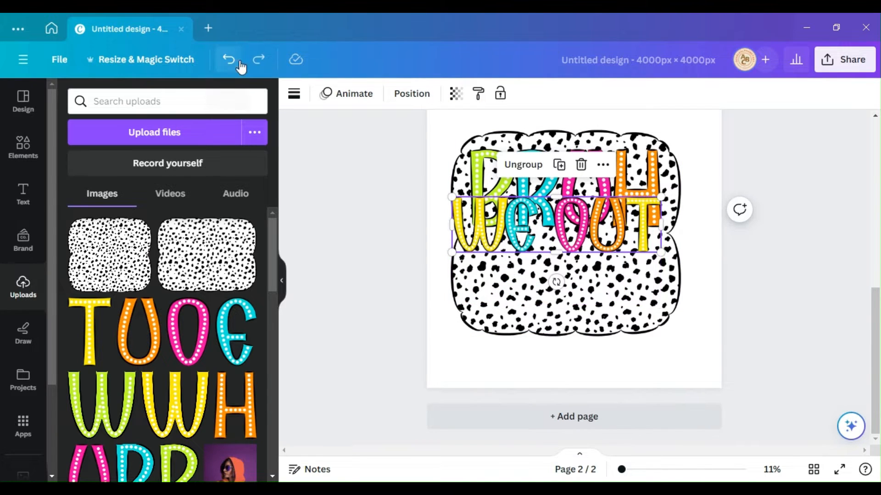
pyautogui.moveTo(546, 241); pyautogui.dragTo(555, 285)
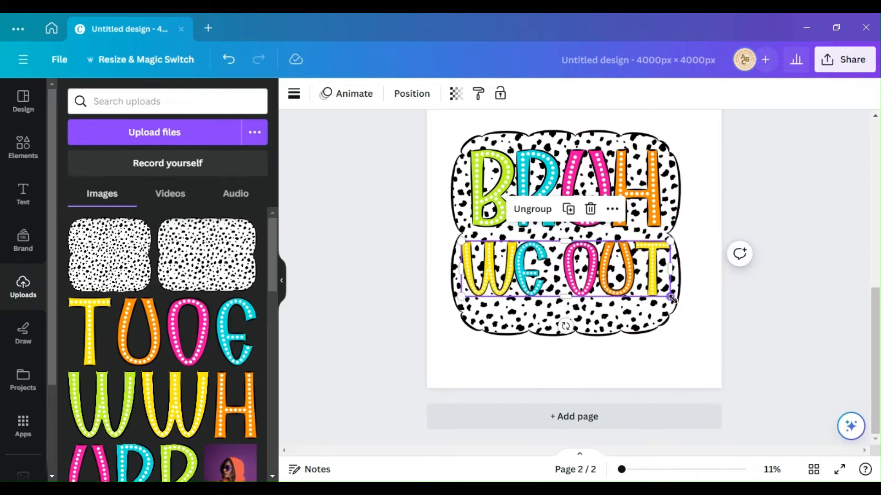
pyautogui.moveTo(672, 298); pyautogui.dragTo(681, 301)
pyautogui.moveTo(626, 288); pyautogui.dragTo(622, 297)
pyautogui.click(701, 179)
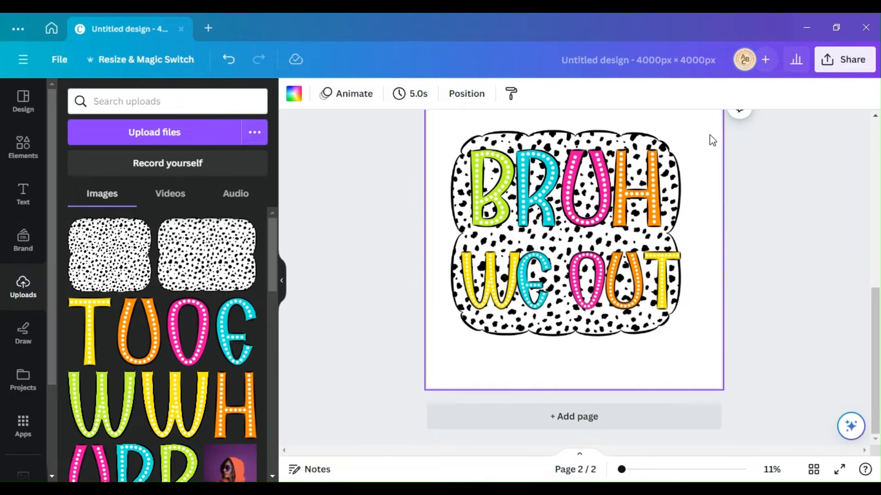
# Scale the spotted background and both words on page 2 down together slightly.
pyautogui.moveTo(712, 141); pyautogui.dragTo(447, 386)
pyautogui.moveTo(683, 341); pyautogui.dragTo(666, 325)
pyautogui.click(638, 378)
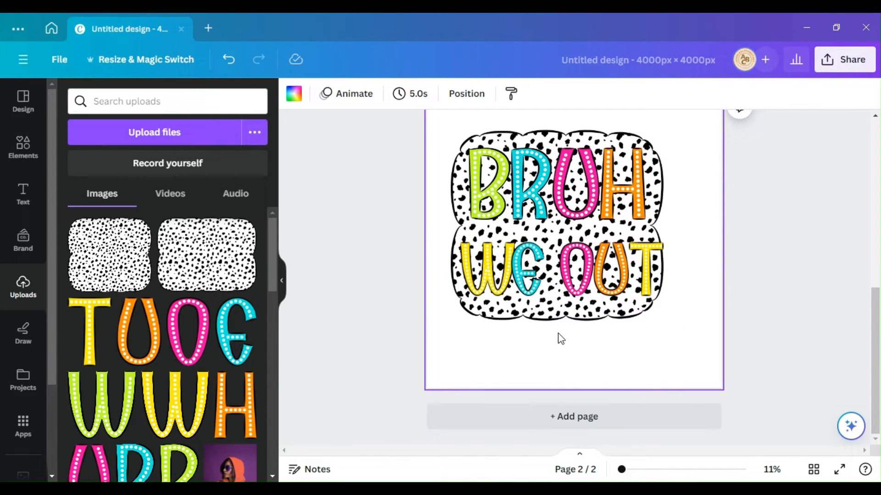
# Move the spotted background and both words on page 2 together to the centre of the page.
pyautogui.scroll(2, 559, 339)
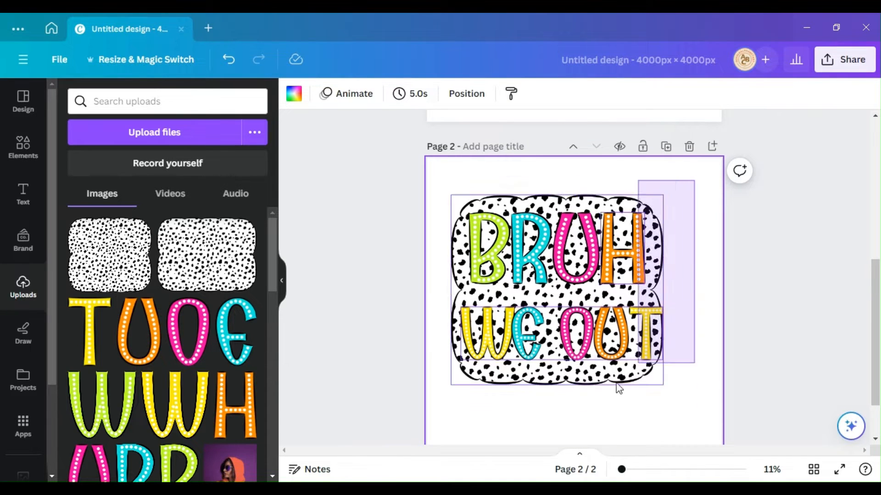
pyautogui.hotkey('ctrl', 'a')
pyautogui.moveTo(577, 333); pyautogui.dragTo(588, 348)
pyautogui.click(701, 344)
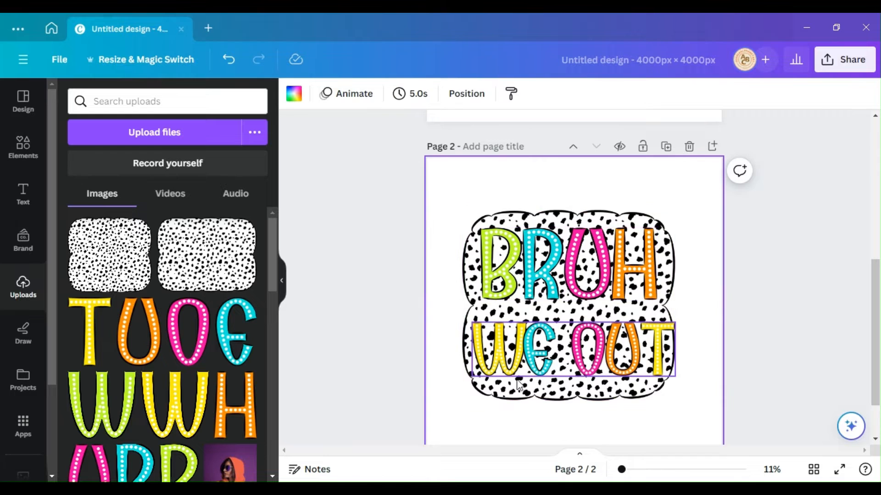
# Add a text box above BRUH on page 2 and replace its placeholder text with "Teacher".
pyautogui.click(39, 207)
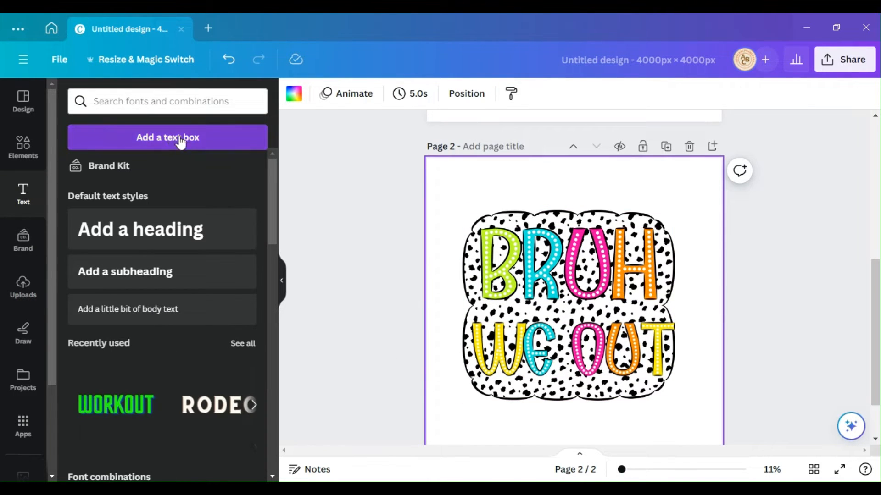
pyautogui.click(181, 137)
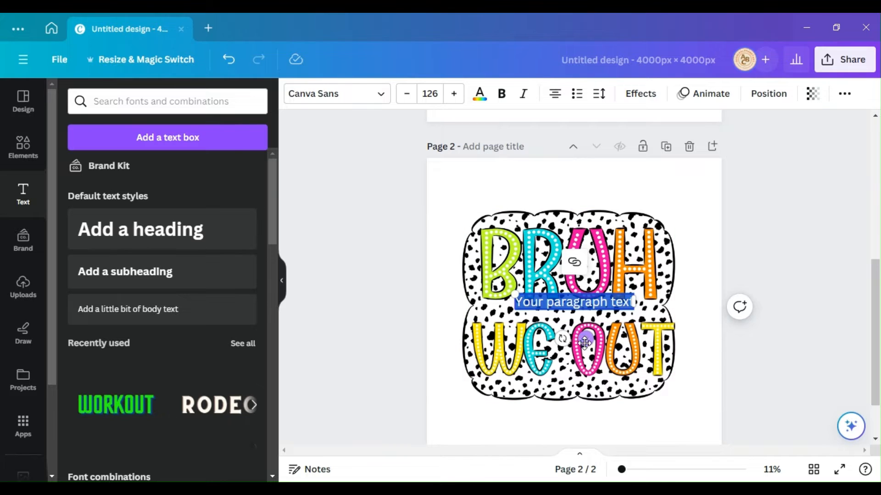
pyautogui.moveTo(582, 296); pyautogui.dragTo(578, 182)
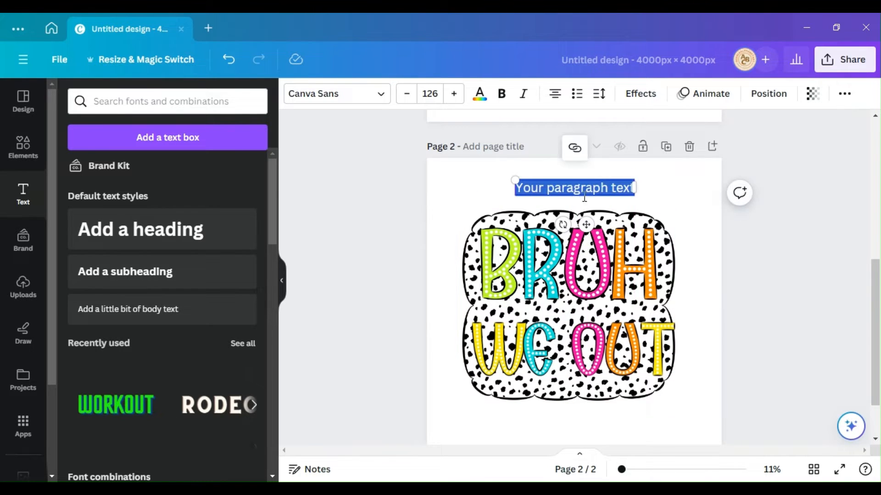
pyautogui.doubleClick(578, 187)
pyautogui.press('BackSpace')
pyautogui.write('Teac')
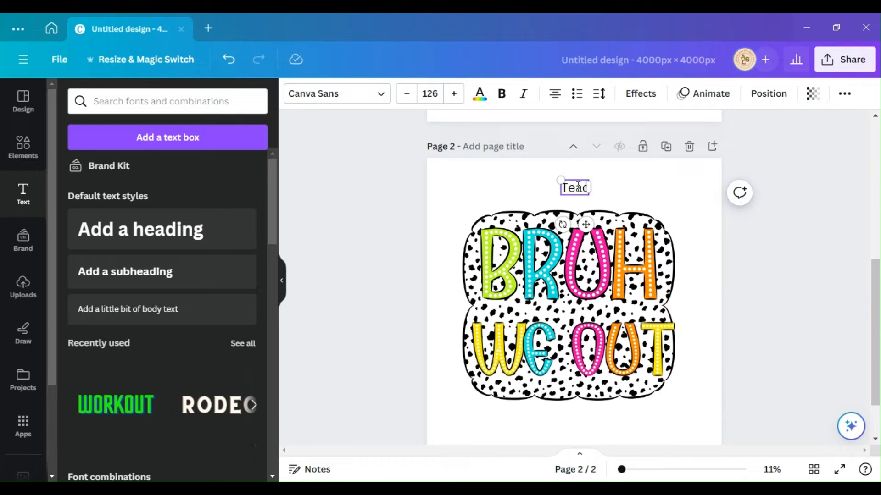
pyautogui.write('her')
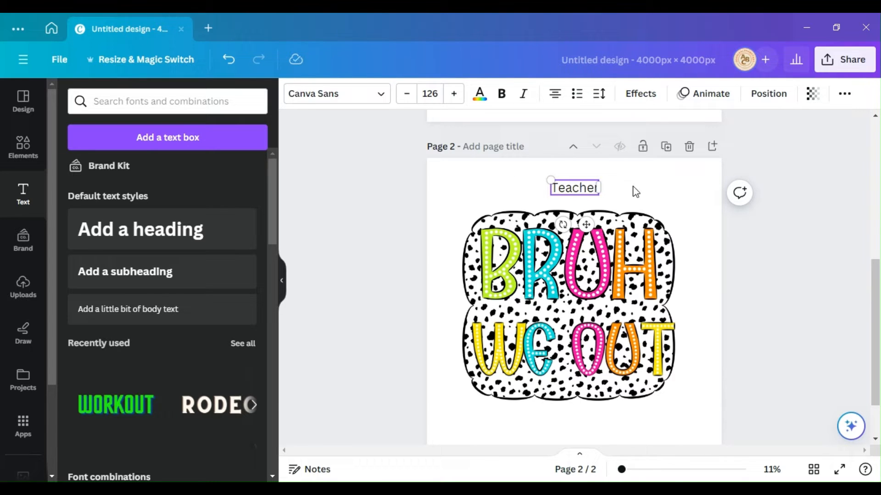
pyautogui.click(643, 195)
# Set the font of the Teacher text to Brittany.
pyautogui.click(577, 192)
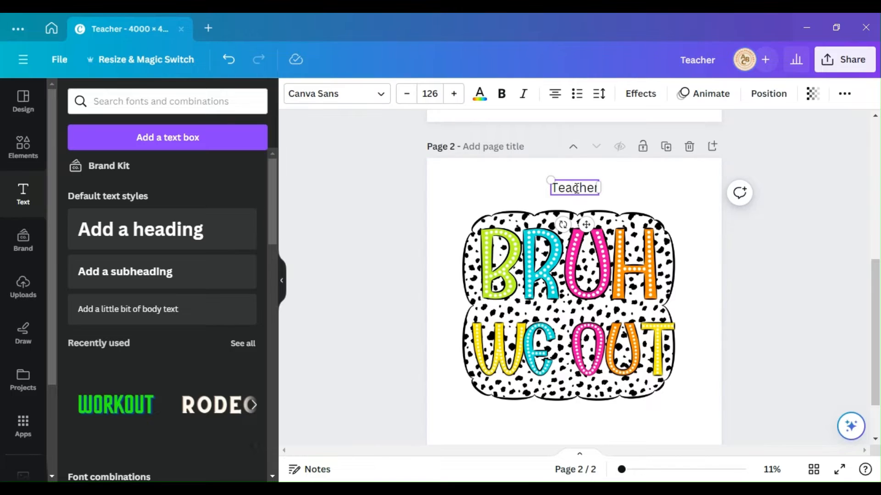
pyautogui.click(577, 193)
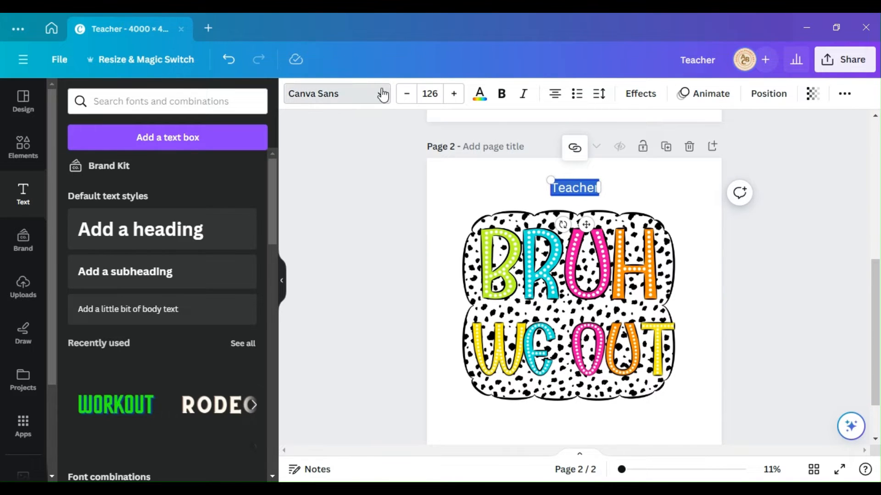
pyautogui.click(373, 97)
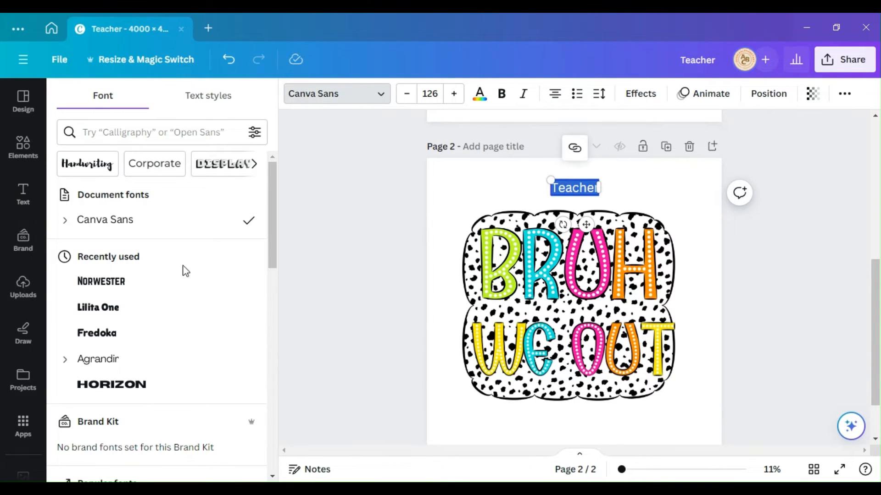
pyautogui.scroll(-7, 174, 275)
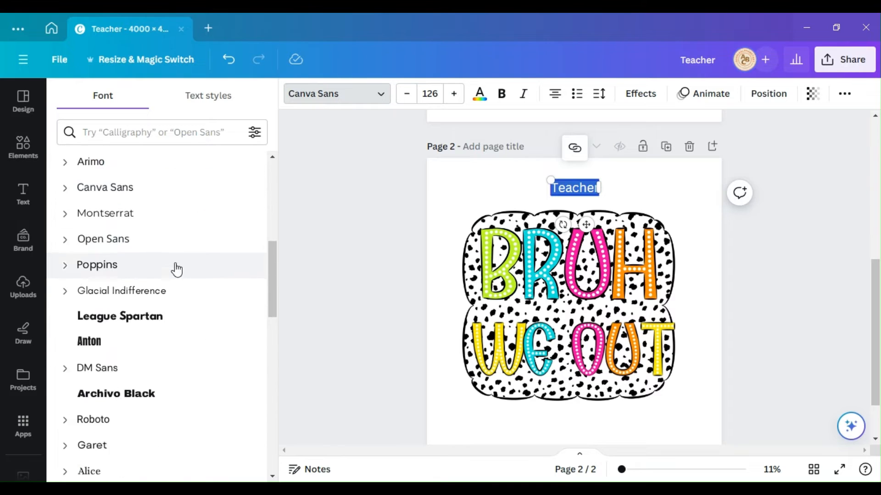
pyautogui.scroll(-6, 177, 270)
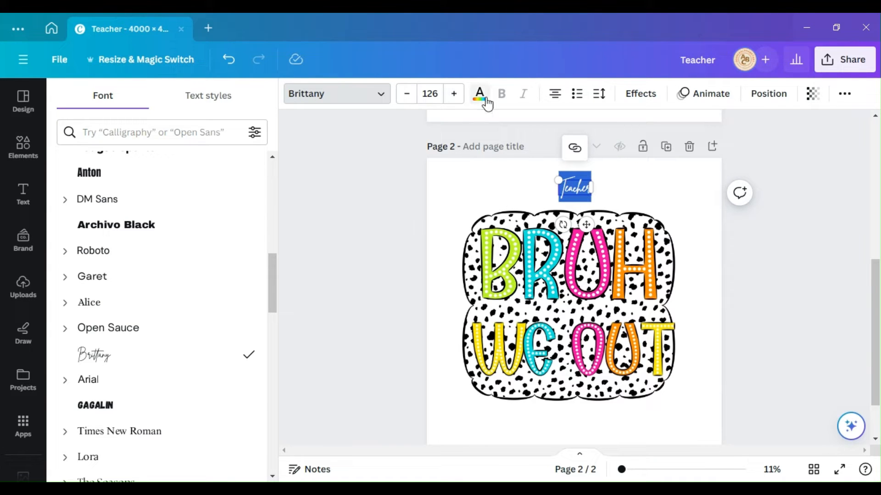
pyautogui.click(576, 190)
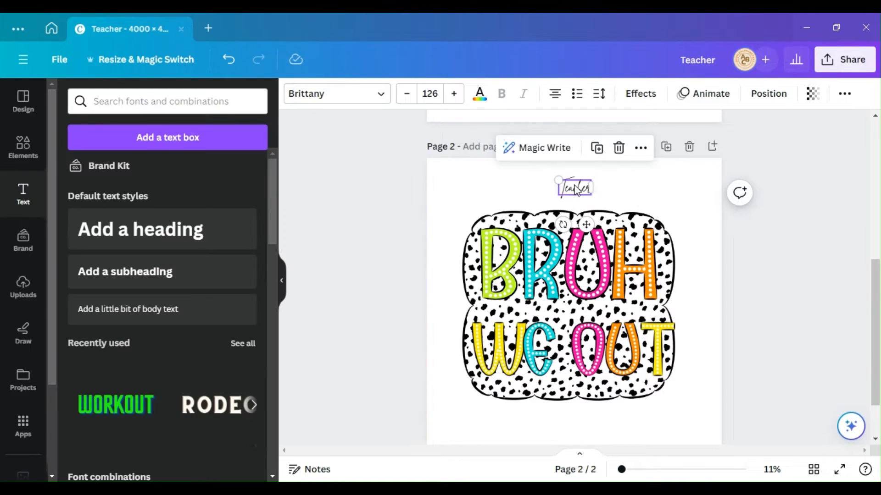
# Enlarge the Teacher text to size 510 and tilt it upward across the spotted background's lower-right corner.
pyautogui.moveTo(556, 178); pyautogui.dragTo(493, 149)
pyautogui.moveTo(563, 185); pyautogui.dragTo(667, 411)
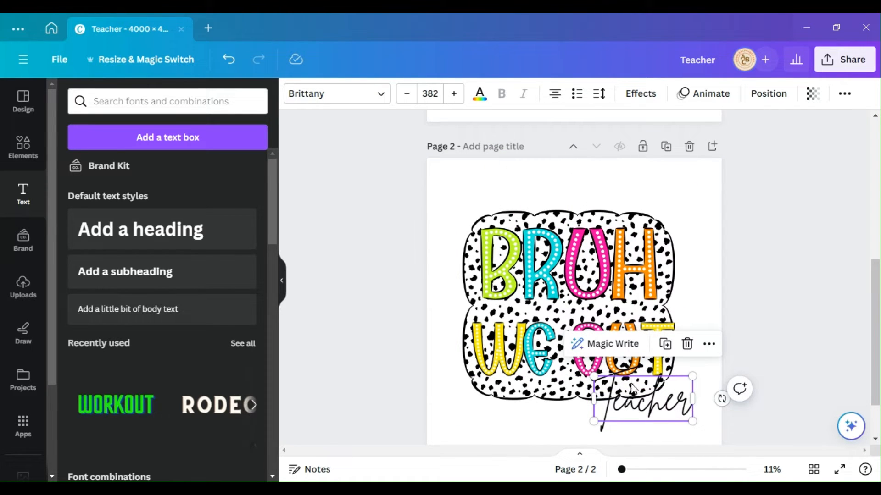
pyautogui.moveTo(721, 399); pyautogui.dragTo(719, 371)
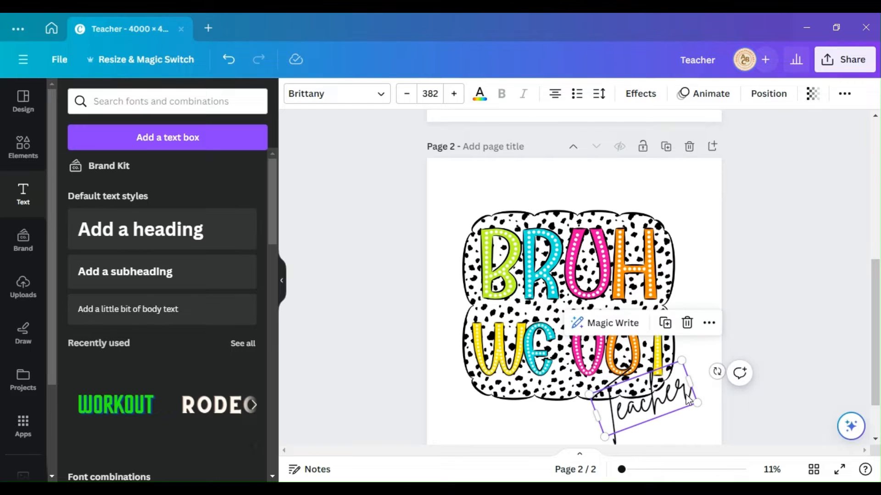
pyautogui.moveTo(685, 397); pyautogui.dragTo(687, 403)
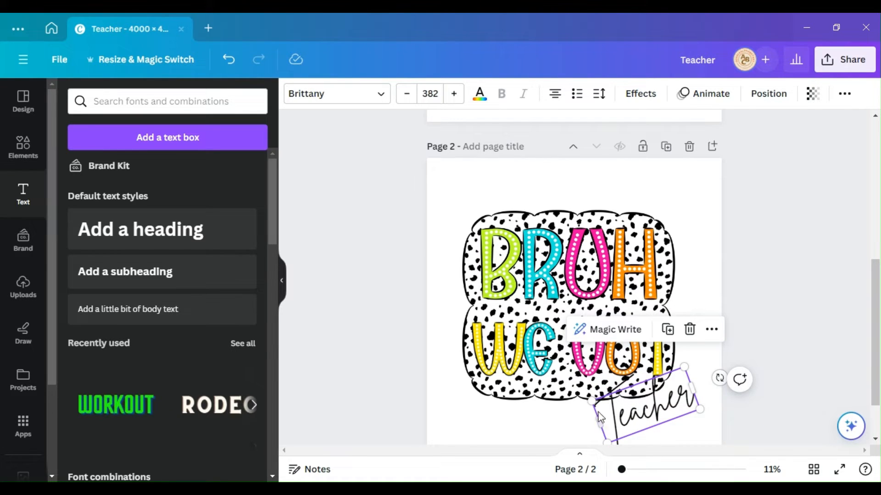
pyautogui.moveTo(592, 400); pyautogui.dragTo(555, 397)
pyautogui.moveTo(653, 402); pyautogui.dragTo(660, 407)
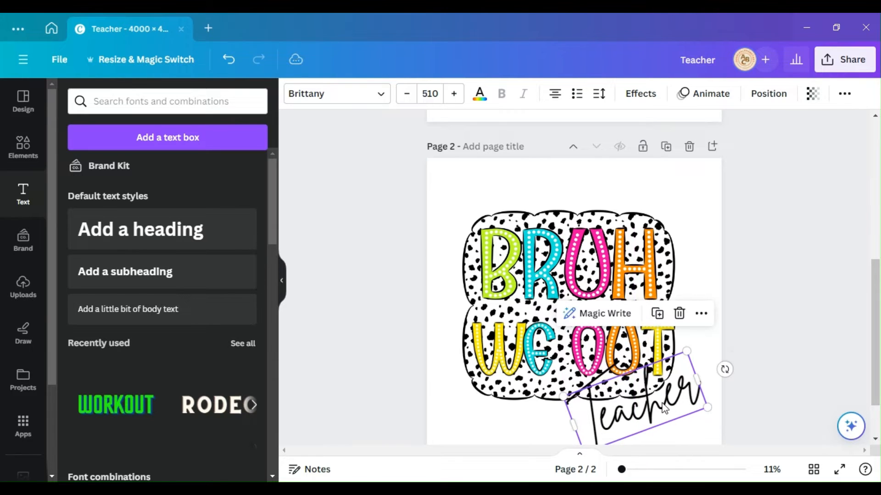
pyautogui.click(686, 326)
pyautogui.scroll(-1, 638, 323)
pyautogui.scroll(-2, 636, 323)
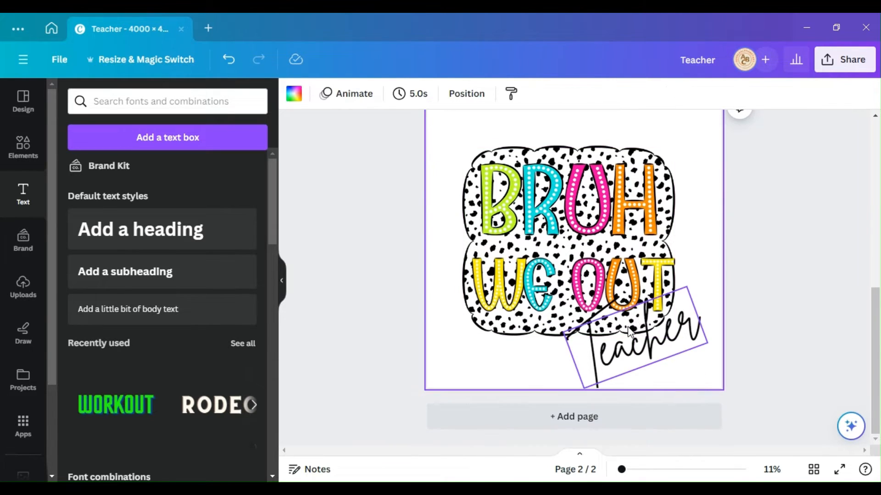
# Change the Teacher text's font to Gagalin and widen its text box until the word fits on one line.
pyautogui.click(639, 344)
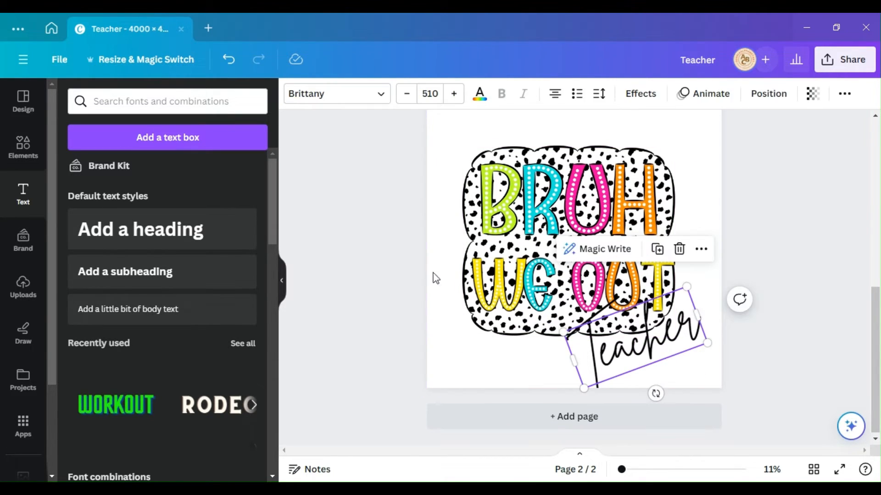
pyautogui.click(382, 96)
pyautogui.scroll(-3, 159, 266)
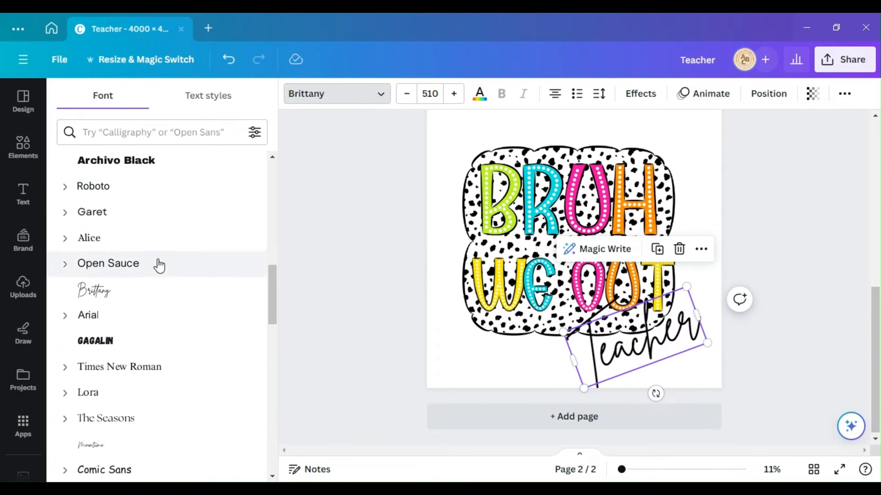
pyautogui.click(100, 277)
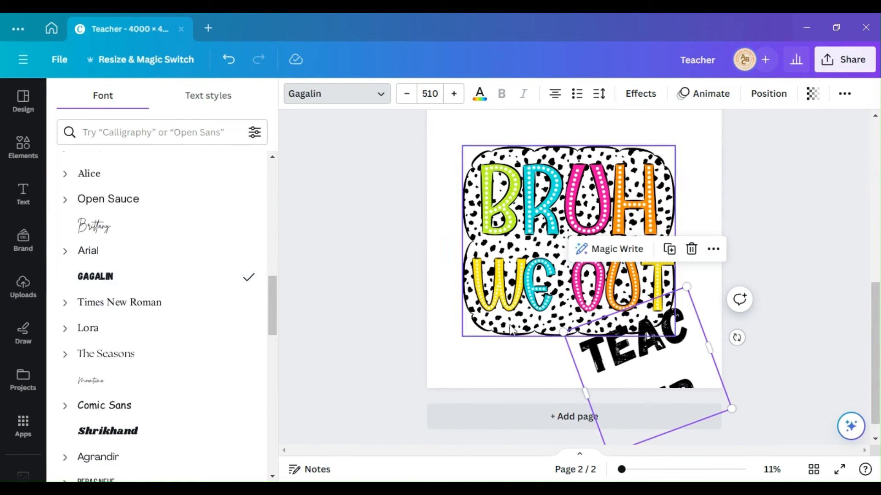
pyautogui.moveTo(585, 398); pyautogui.dragTo(533, 413)
pyautogui.moveTo(709, 346); pyautogui.dragTo(731, 354)
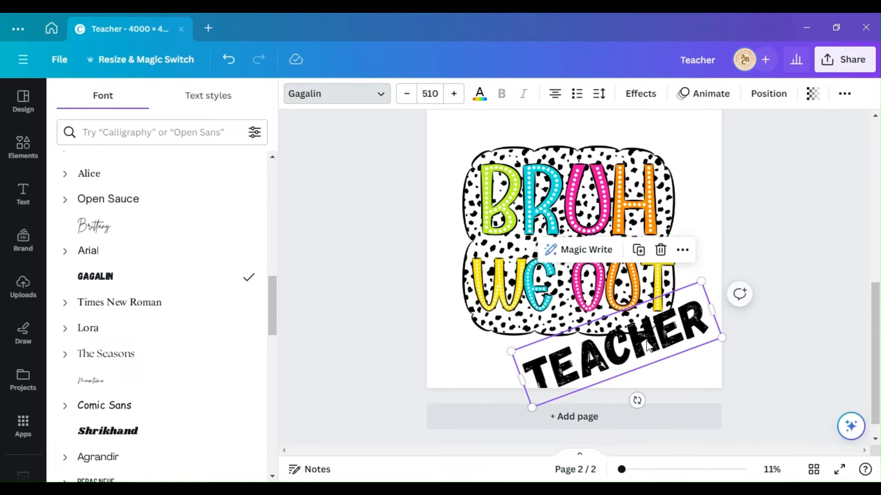
# Reduce the Teacher text to size 396 and place it with a gentler tilt just under the background's lower-right edge.
pyautogui.moveTo(641, 343)
pyautogui.mouseDown()
pyautogui.moveTo(653, 335)
pyautogui.moveTo(648, 330)
pyautogui.mouseUp()
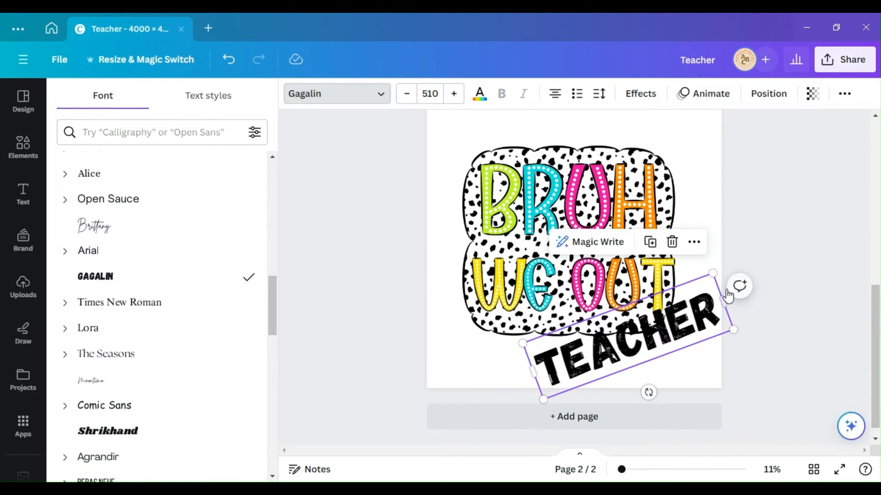
pyautogui.moveTo(712, 274); pyautogui.dragTo(681, 340)
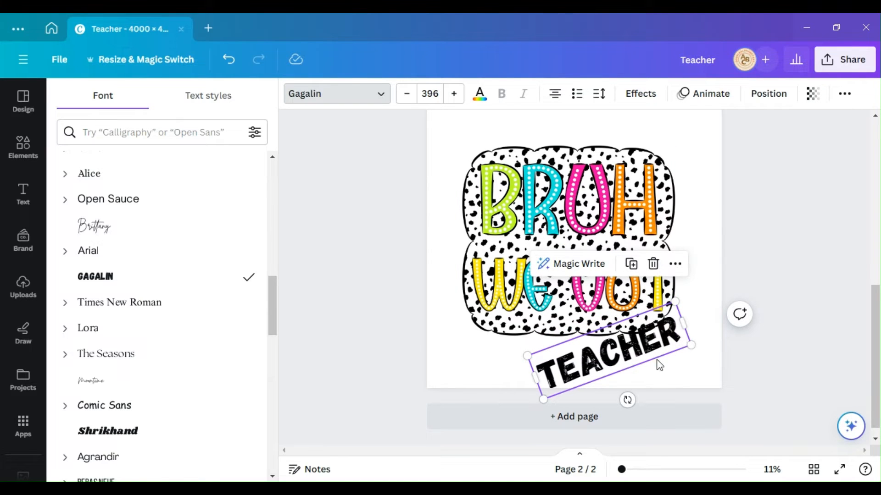
pyautogui.moveTo(628, 400); pyautogui.dragTo(616, 406)
pyautogui.moveTo(631, 345); pyautogui.dragTo(645, 344)
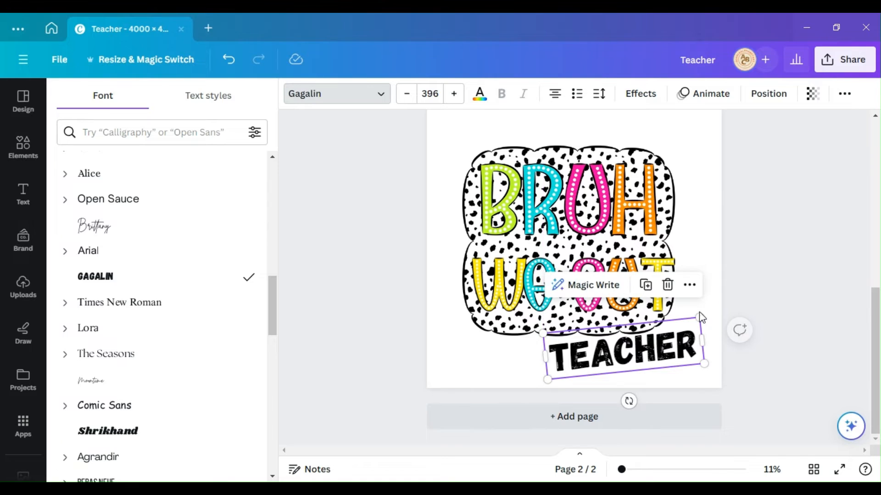
pyautogui.click(711, 231)
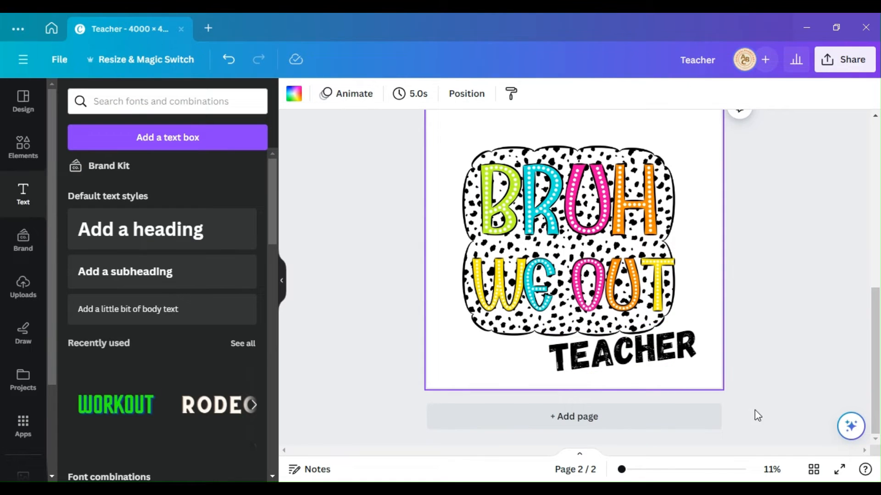
# Scale the background, both words and the Teacher text up together slightly, bringing the text to size 427, and recentre them.
pyautogui.click(636, 359)
pyautogui.click(708, 205)
pyautogui.moveTo(701, 125); pyautogui.dragTo(455, 380)
pyautogui.moveTo(462, 146); pyautogui.dragTo(448, 133)
pyautogui.moveTo(704, 133); pyautogui.dragTo(709, 127)
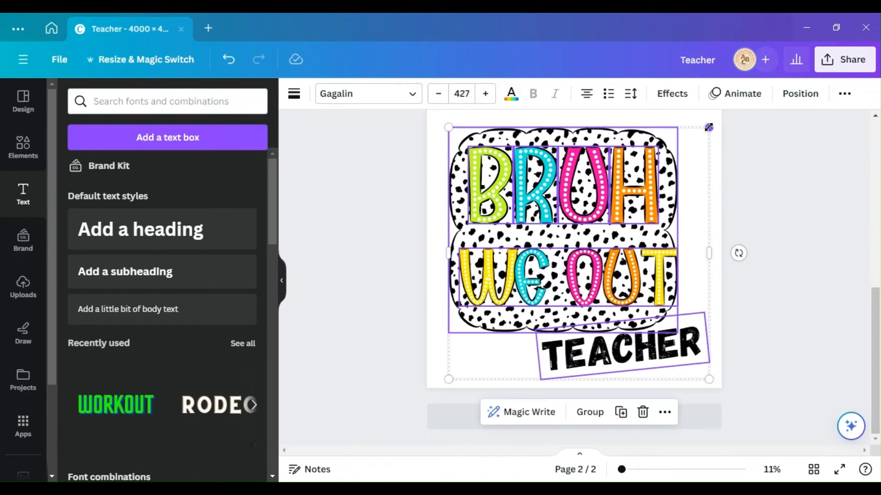
pyautogui.moveTo(627, 188); pyautogui.dragTo(636, 184)
pyautogui.click(780, 253)
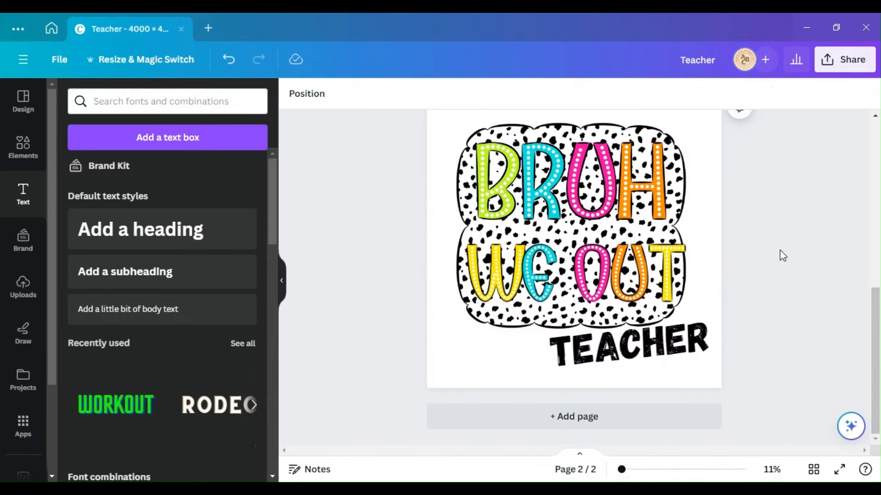
# Upload the dotted M, A, M, A letter images and a wide black-and-white spotted background.
pyautogui.scroll(2, 562, 271)
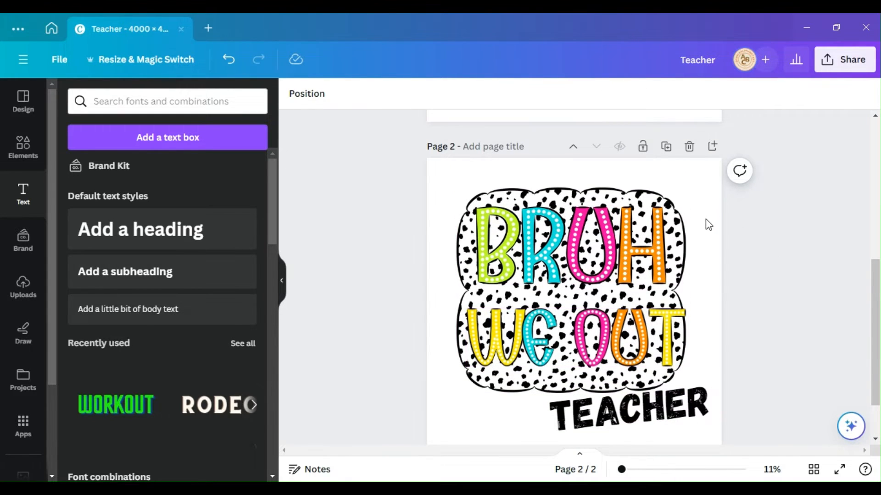
pyautogui.scroll(-2, 617, 216)
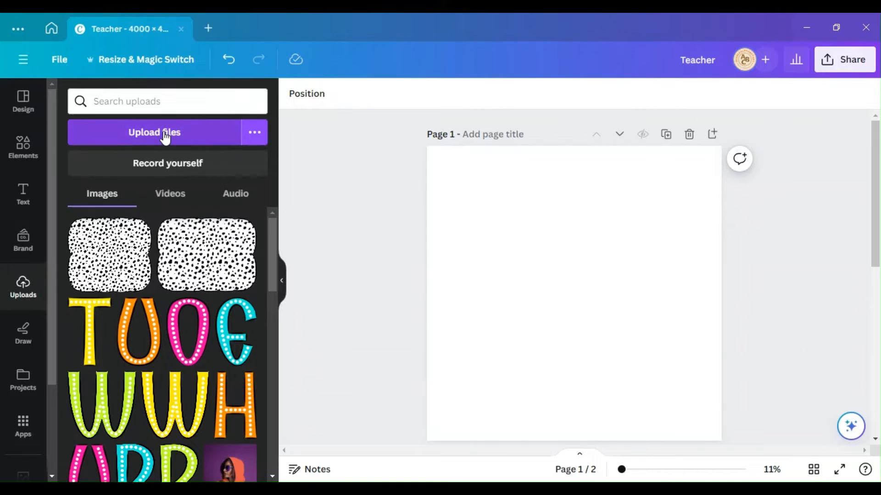
pyautogui.click(164, 135)
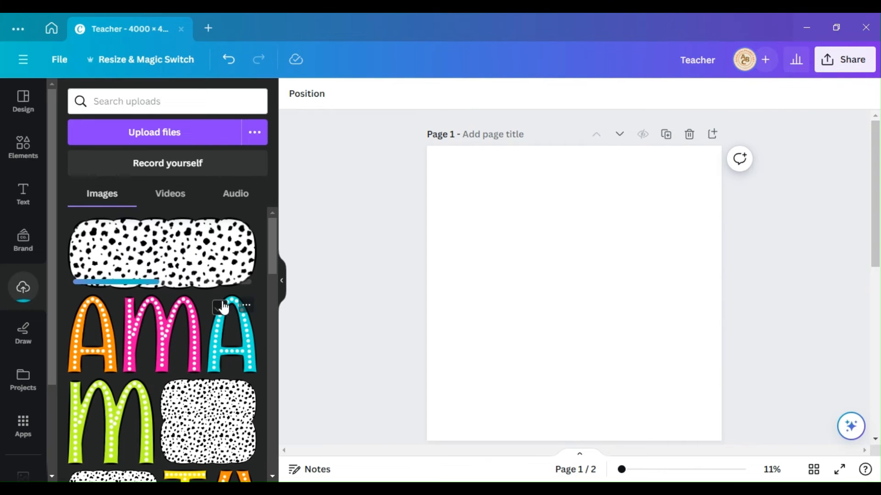
# Add the wide spotted background to page 1, followed by the green M, blue A, pink M and orange A.
pyautogui.click(173, 250)
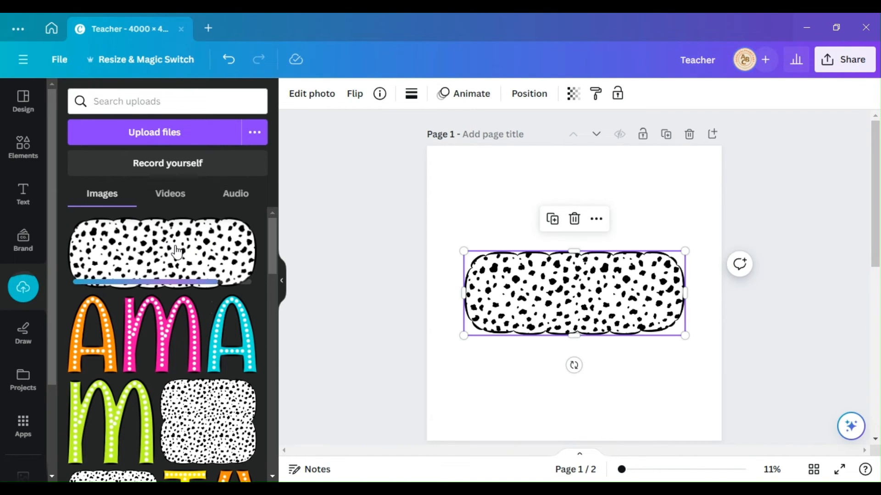
pyautogui.moveTo(464, 252); pyautogui.dragTo(470, 232)
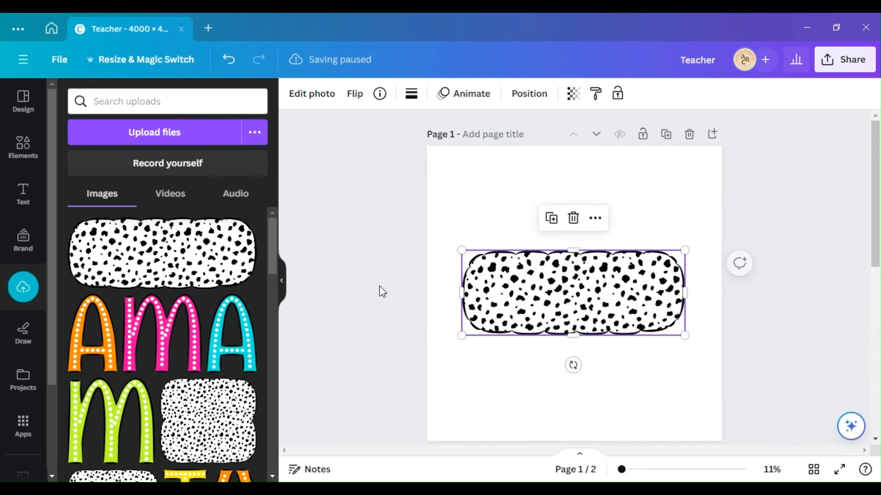
pyautogui.click(106, 424)
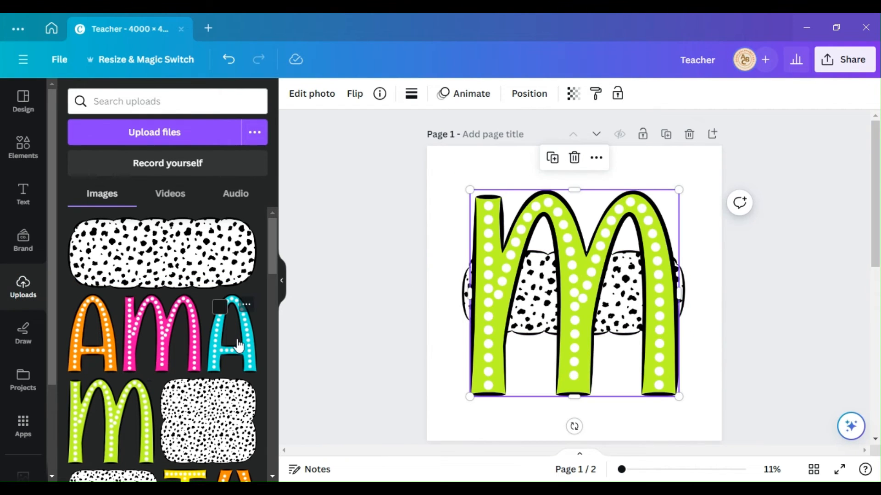
pyautogui.click(215, 349)
pyautogui.click(165, 343)
pyautogui.click(103, 342)
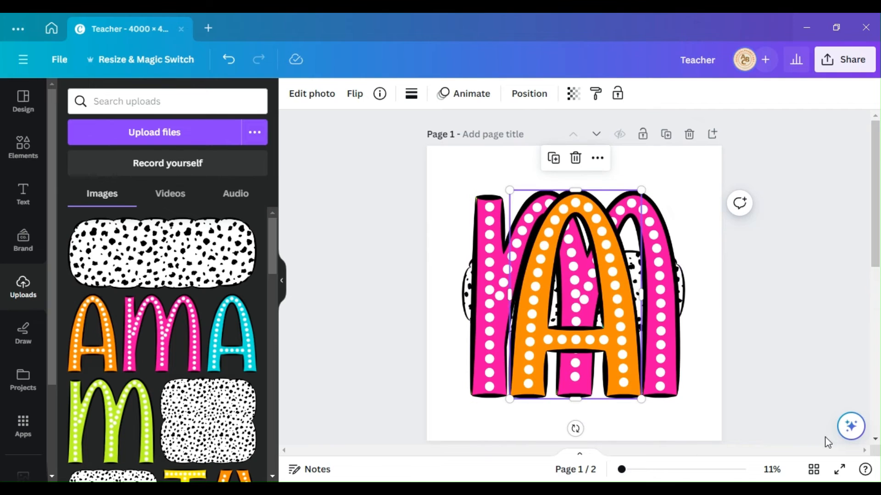
# Scale the four stacked letters down together to about a third of their size and place them above the spotted background.
pyautogui.moveTo(666, 393); pyautogui.dragTo(461, 408)
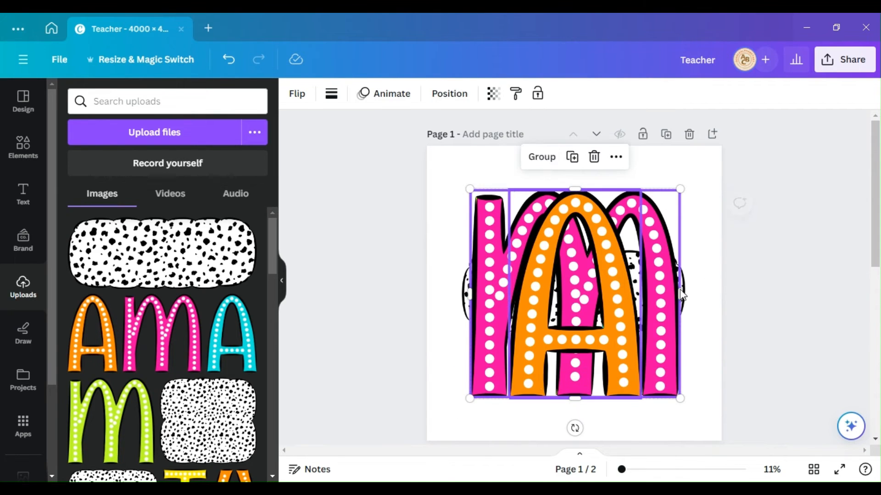
pyautogui.moveTo(681, 191); pyautogui.dragTo(548, 326)
pyautogui.moveTo(518, 361); pyautogui.dragTo(630, 199)
# Spread the letters side by side above the background to spell MAMA in green, blue, pink and orange.
pyautogui.click(562, 196)
pyautogui.moveTo(530, 200); pyautogui.dragTo(607, 200)
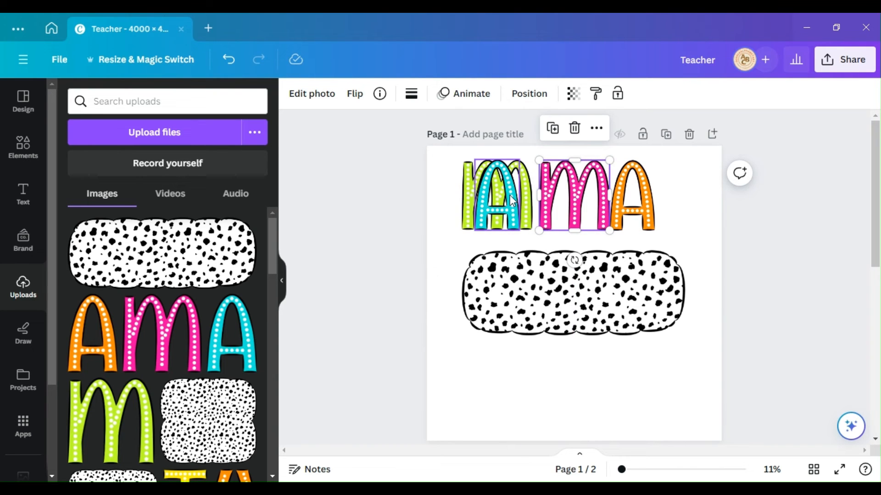
pyautogui.moveTo(515, 200); pyautogui.dragTo(541, 197)
pyautogui.moveTo(484, 195); pyautogui.dragTo(454, 195)
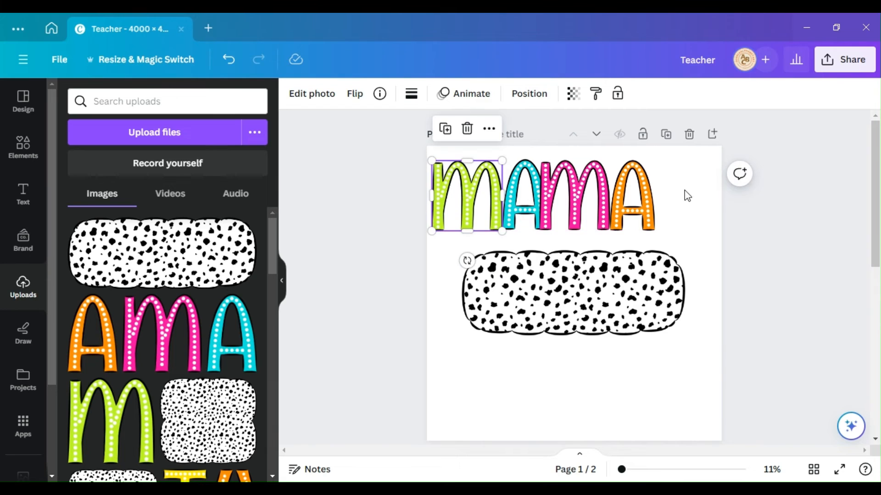
pyautogui.moveTo(500, 213); pyautogui.dragTo(425, 239)
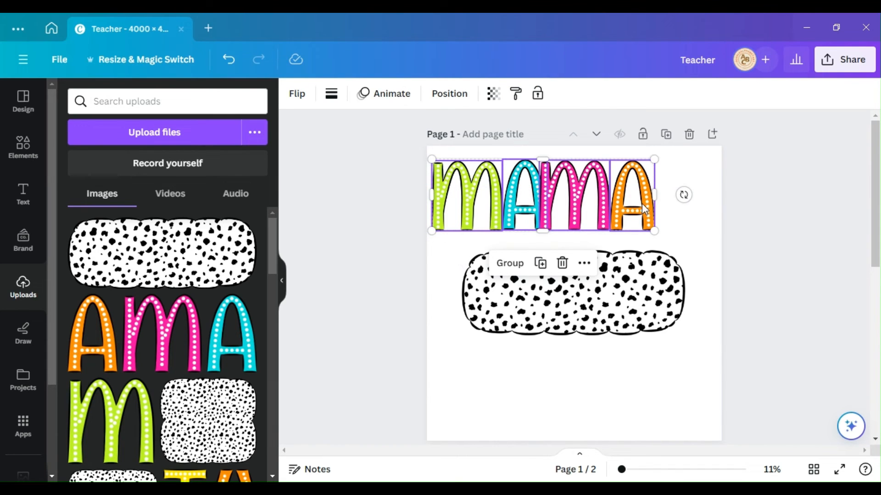
pyautogui.moveTo(646, 208); pyautogui.dragTo(619, 209)
pyautogui.click(694, 205)
pyautogui.click(705, 187)
# Tidy up the spacing of the four MAMA letters so they are evenly spaced, and group them.
pyautogui.moveTo(705, 187); pyautogui.dragTo(448, 220)
pyautogui.rightClick(512, 208)
pyautogui.moveTo(591, 312)
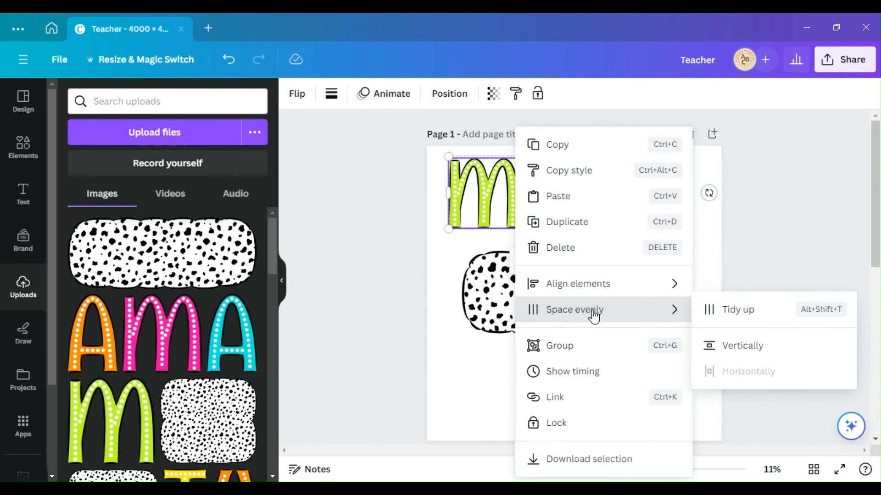
pyautogui.click(749, 316)
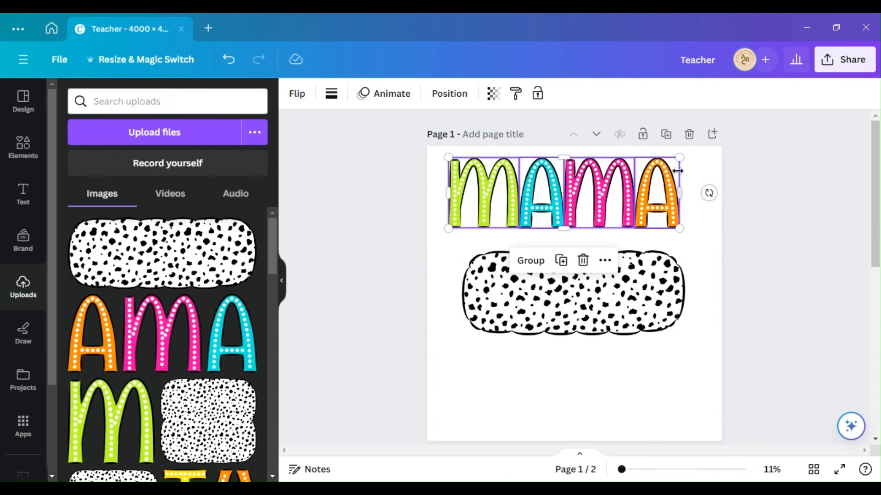
pyautogui.rightClick(584, 193)
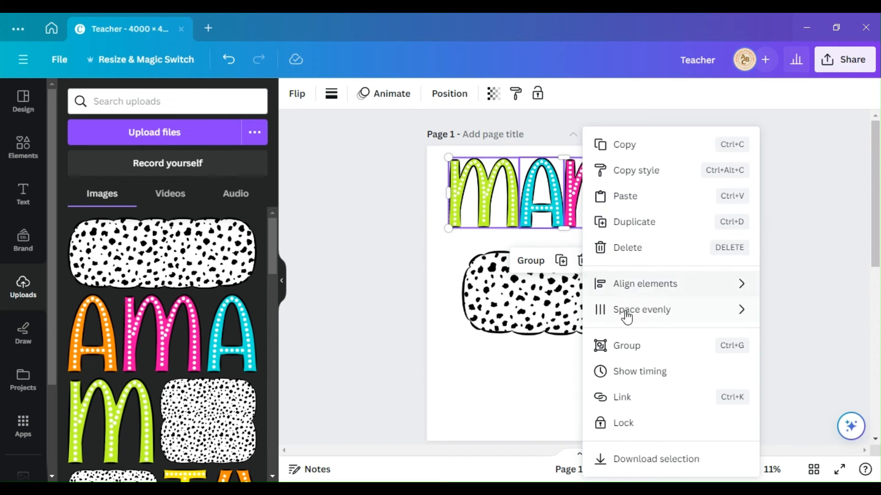
pyautogui.click(627, 346)
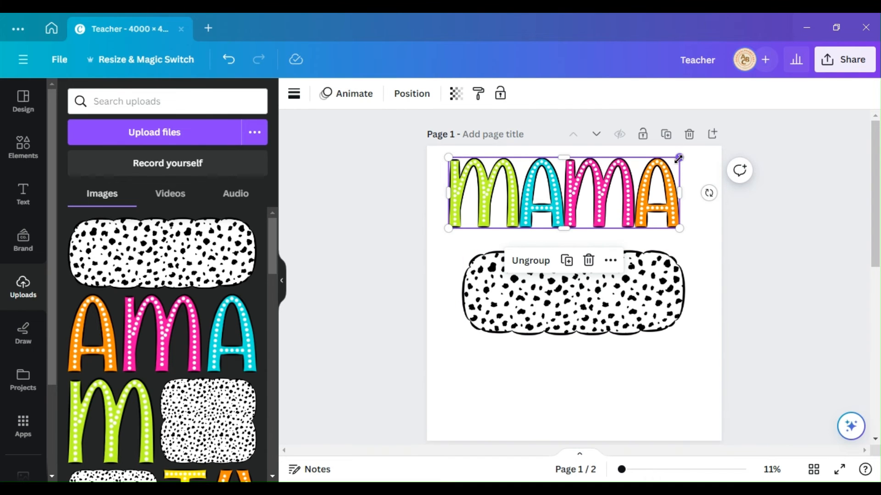
# Place the MAMA group on the wide spotted background, sized to nearly fill it with an even margin all around.
pyautogui.moveTo(678, 159); pyautogui.dragTo(635, 180)
pyautogui.moveTo(596, 205); pyautogui.dragTo(617, 286)
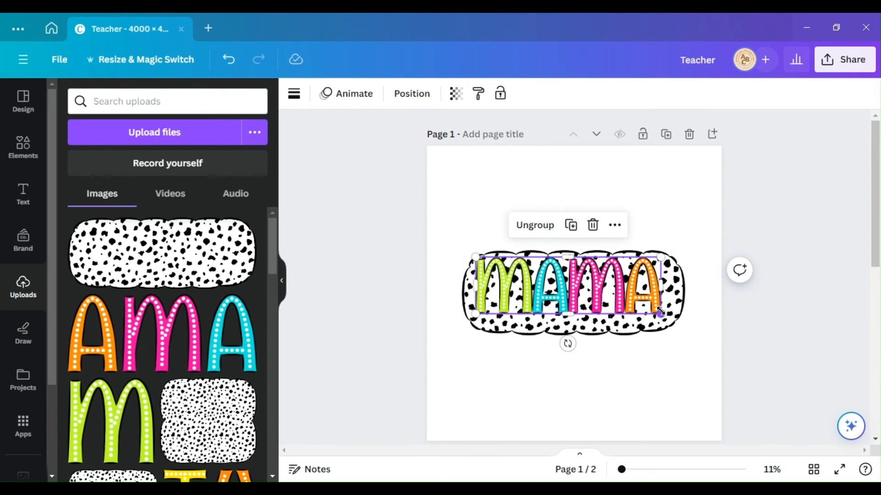
pyautogui.moveTo(660, 312); pyautogui.dragTo(680, 329)
pyautogui.moveTo(642, 298); pyautogui.dragTo(640, 298)
# Move the spotted background and the MAMA group up together slightly to centre them on page 1.
pyautogui.moveTo(712, 206); pyautogui.dragTo(465, 370)
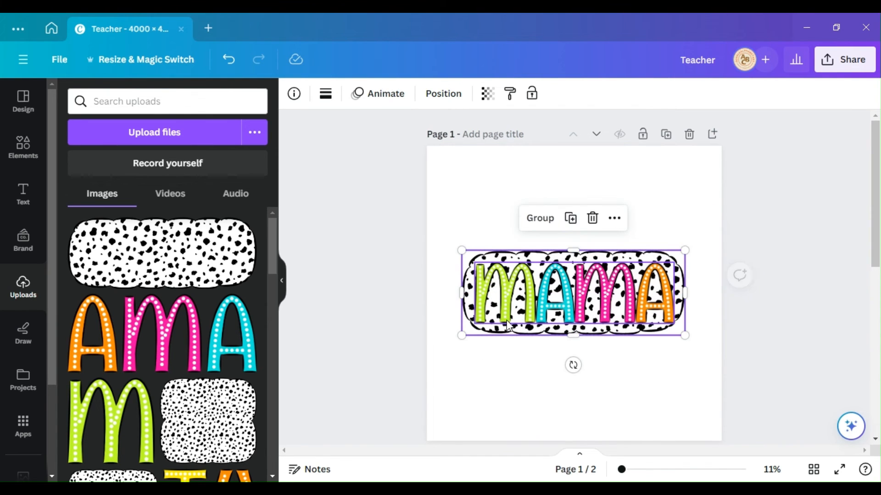
pyautogui.moveTo(532, 295)
pyautogui.mouseDown()
pyautogui.moveTo(533, 318)
pyautogui.moveTo(540, 273)
pyautogui.moveTo(533, 284)
pyautogui.mouseUp()
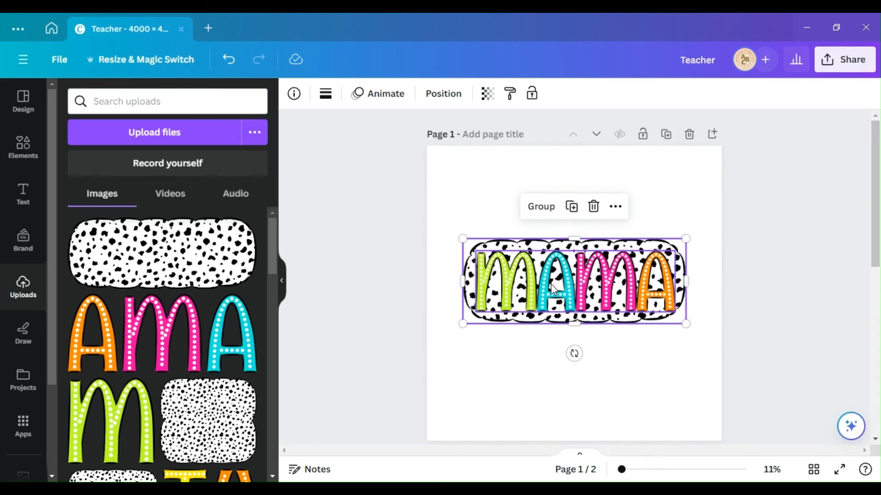
pyautogui.click(693, 195)
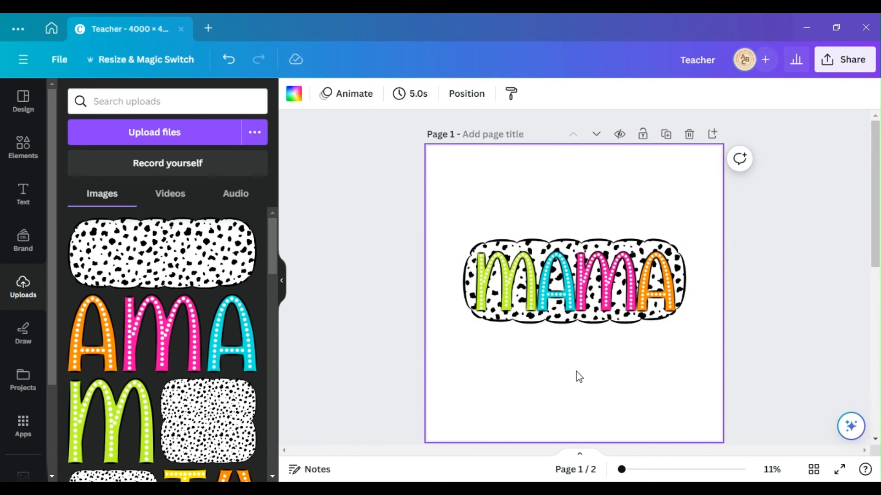
# Download all pages of the design as PNG at size 1 with a transparent background.
pyautogui.click(846, 60)
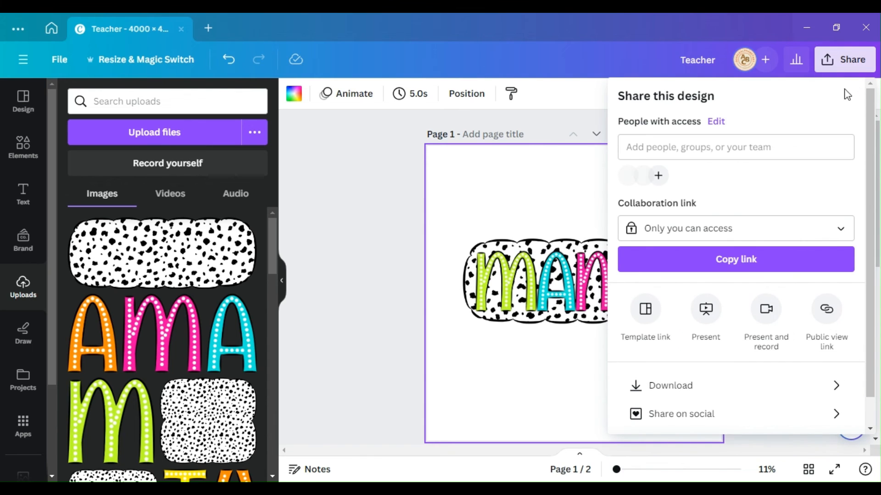
pyautogui.click(666, 389)
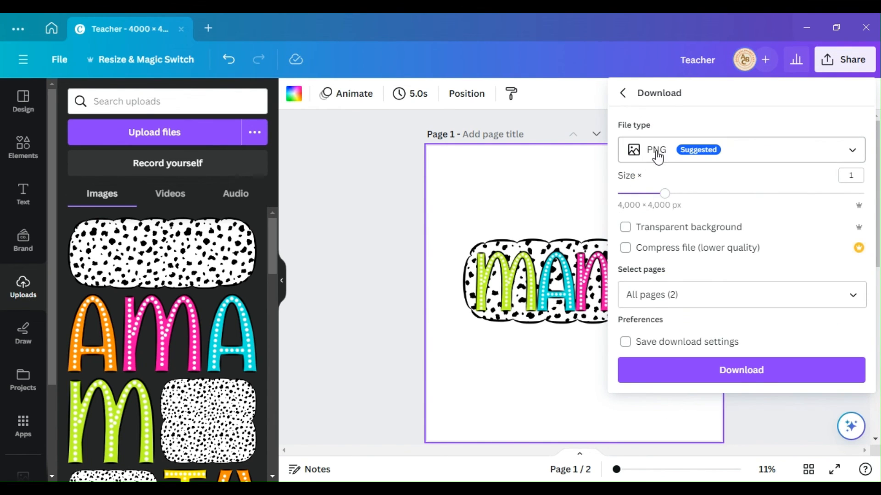
pyautogui.click(624, 228)
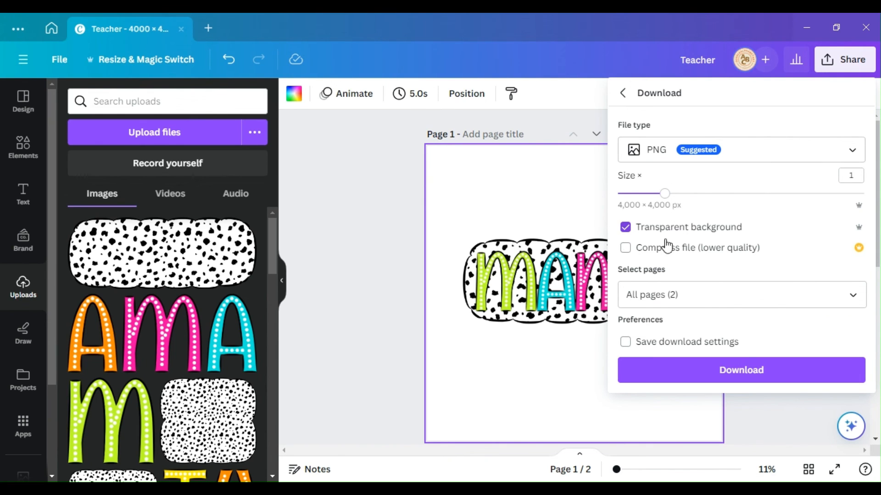
pyautogui.click(754, 374)
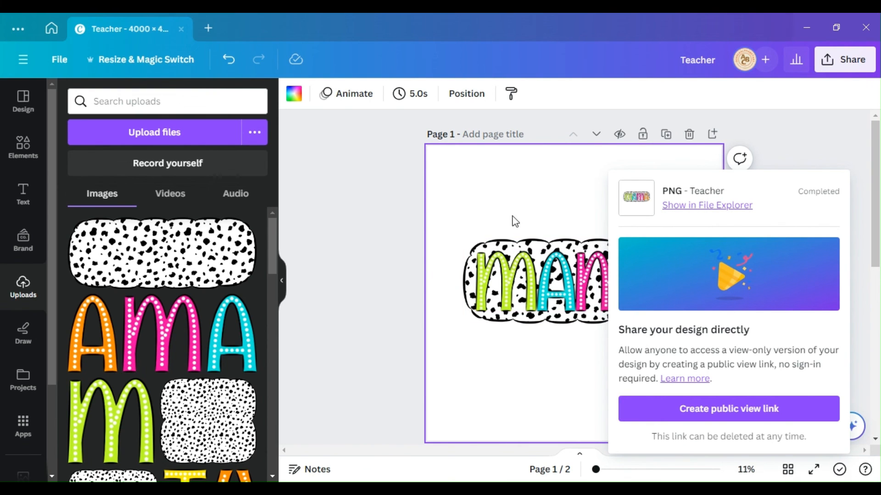
pyautogui.click(513, 198)
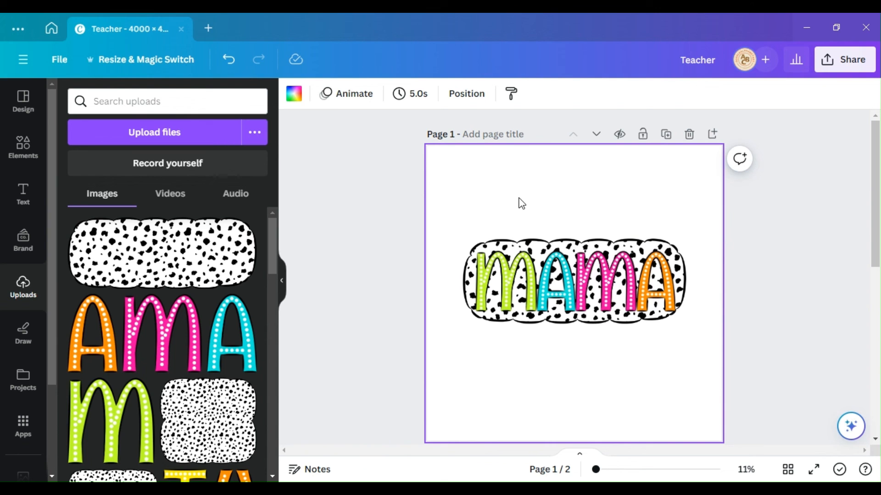